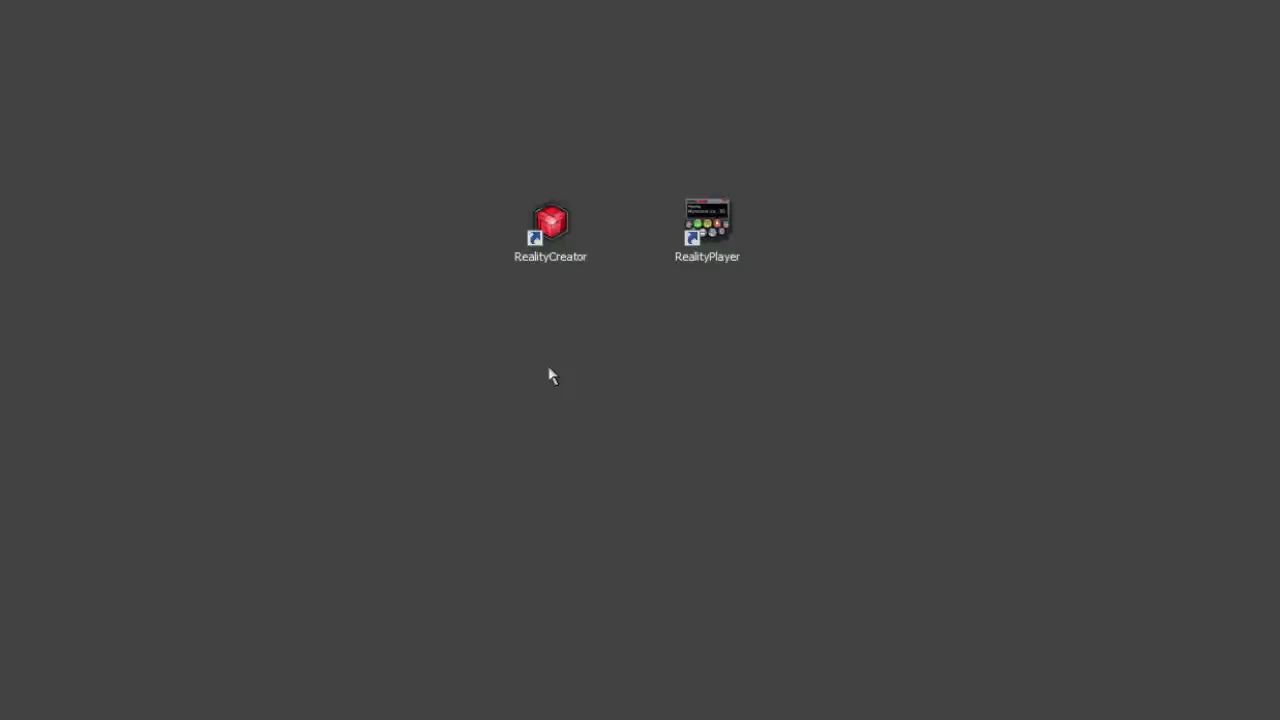
Launch RealityCreator and load the mountain valley image sequence as the input
click(549, 222)
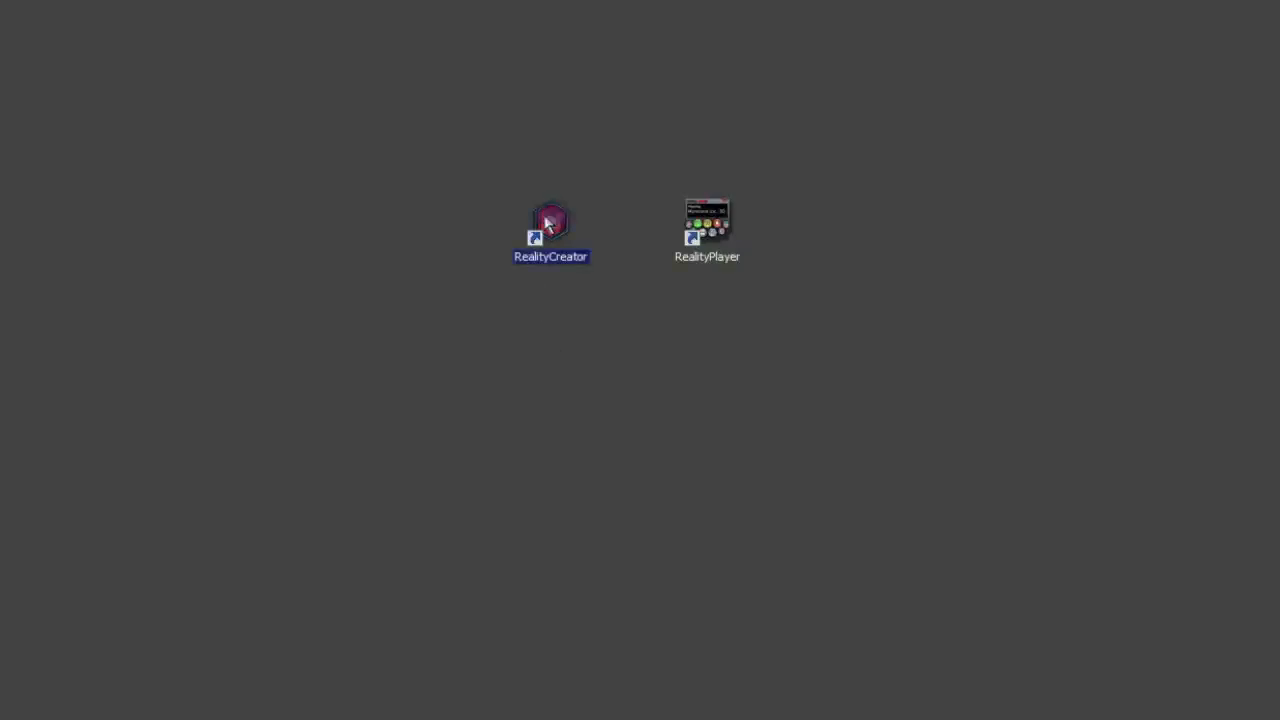
double_click(549, 222)
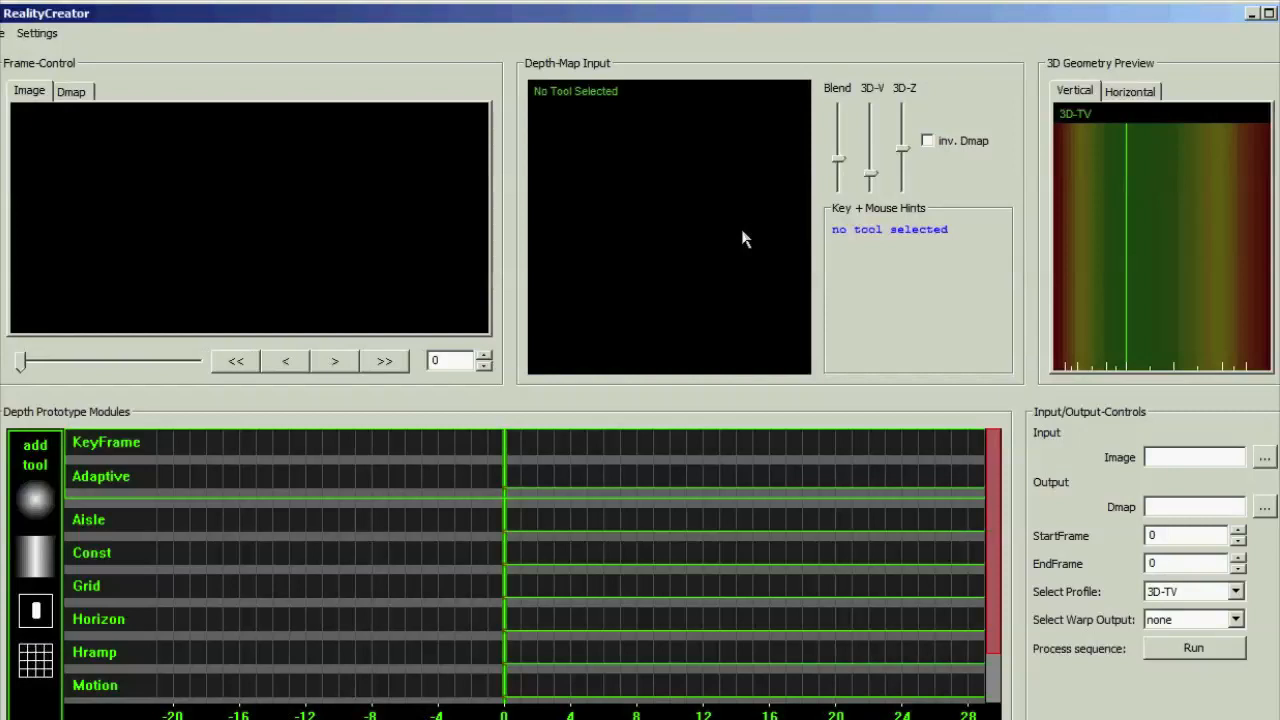
click(1167, 456)
click(1264, 457)
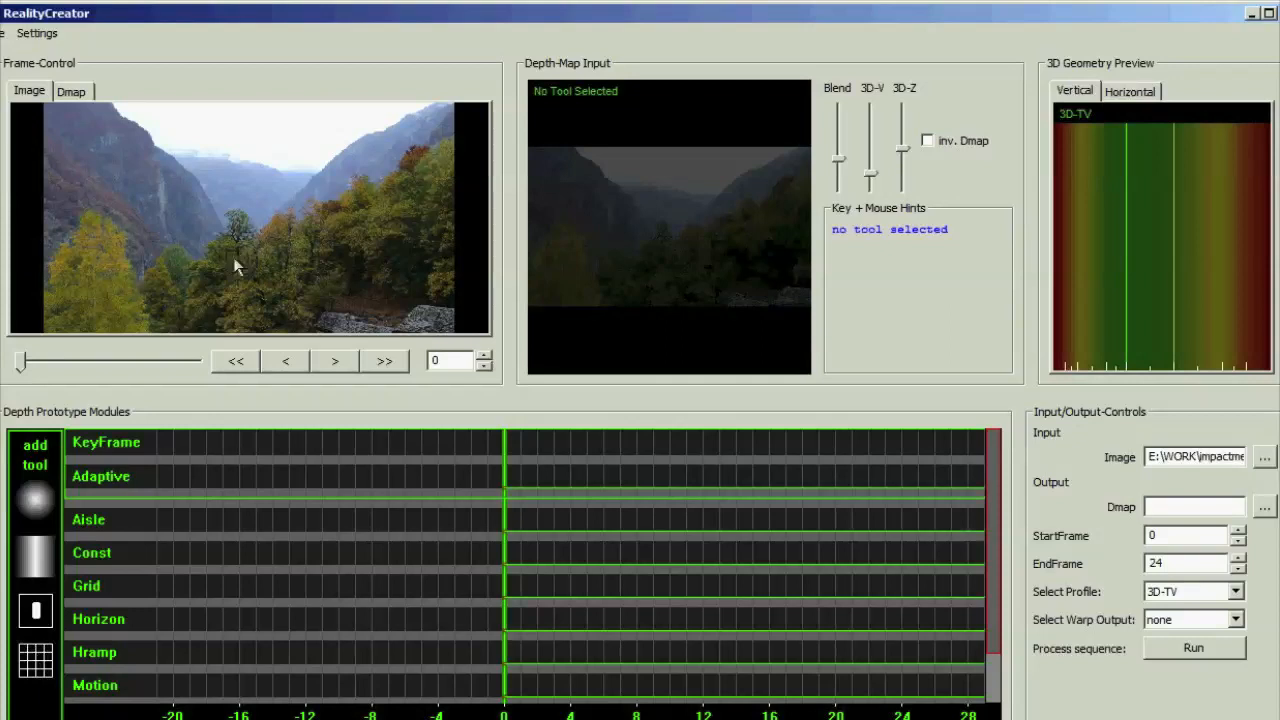
Browse the loaded frames of the image sequence and return to frame 0
drag(21, 361, 19, 396)
click(336, 362)
click(336, 362)
click(376, 362)
click(242, 368)
Expand the Aisle module, raise its level to maximum from frame 0, and show the generated depth map
click(88, 526)
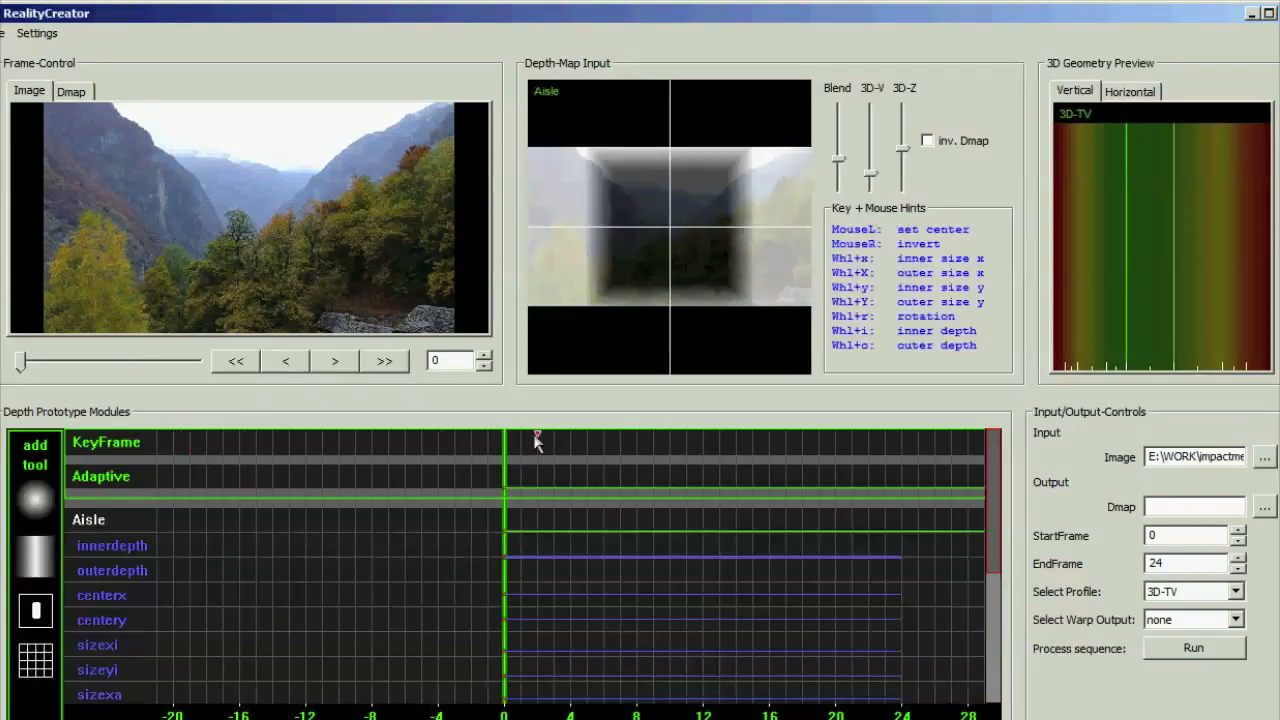
click(505, 513)
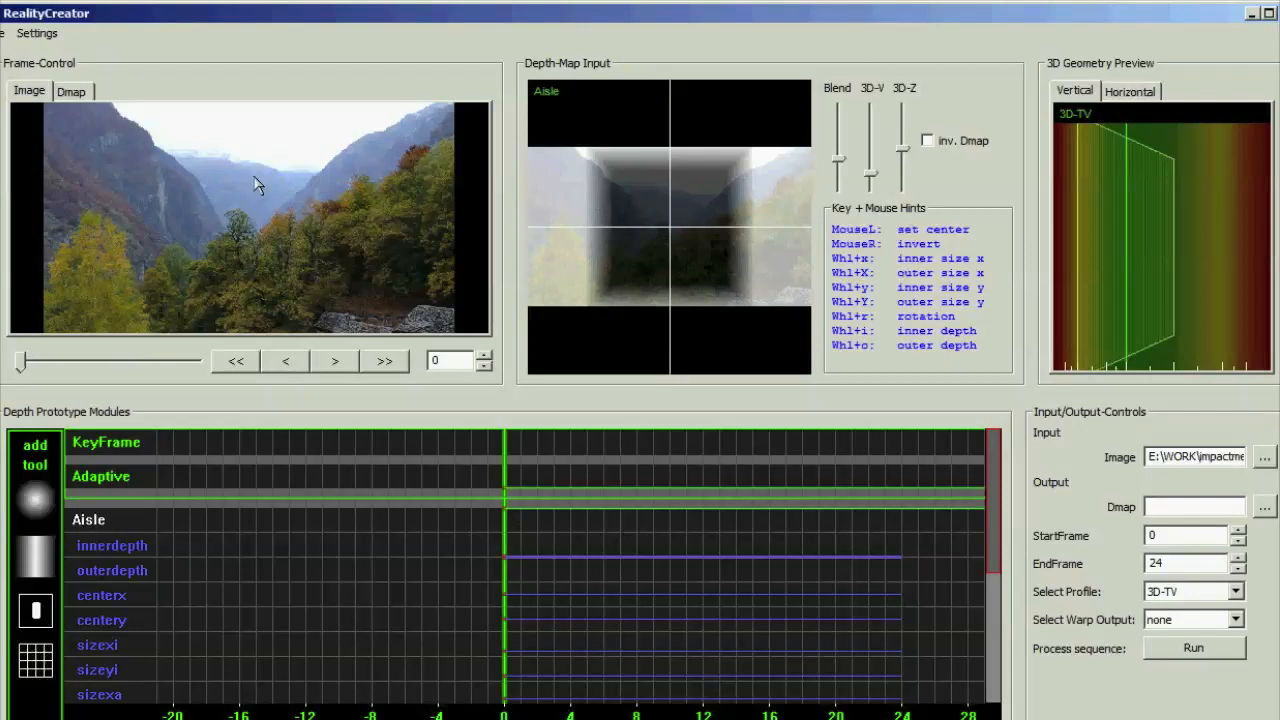
click(80, 100)
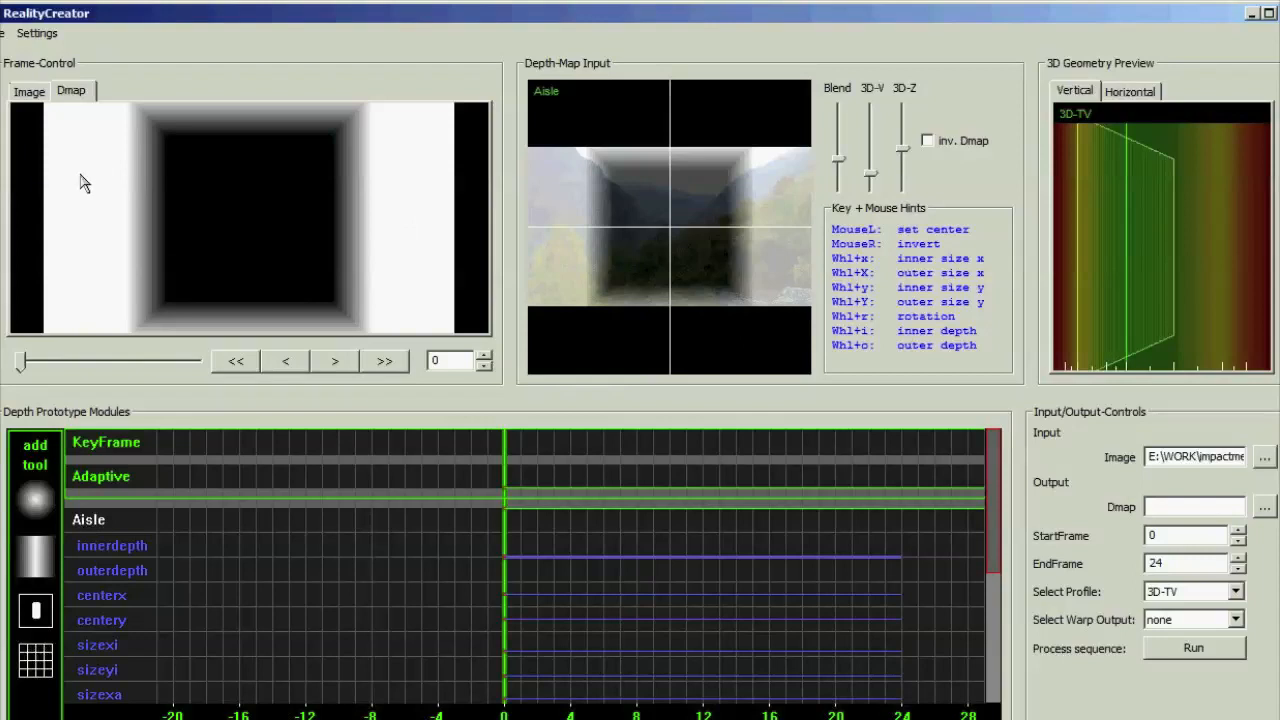
Select NewSight_32_AD as the preview format and Autostereo 8-View as the output profile
click(45, 40)
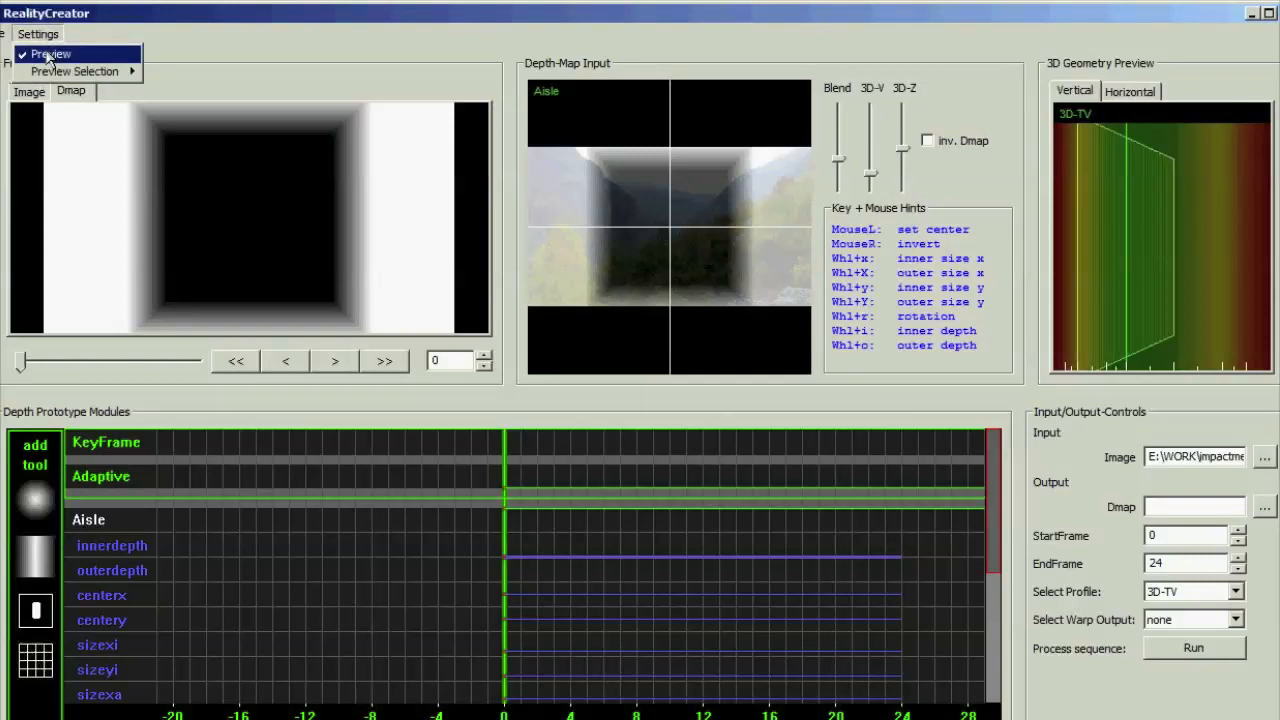
mouse_move(100, 76)
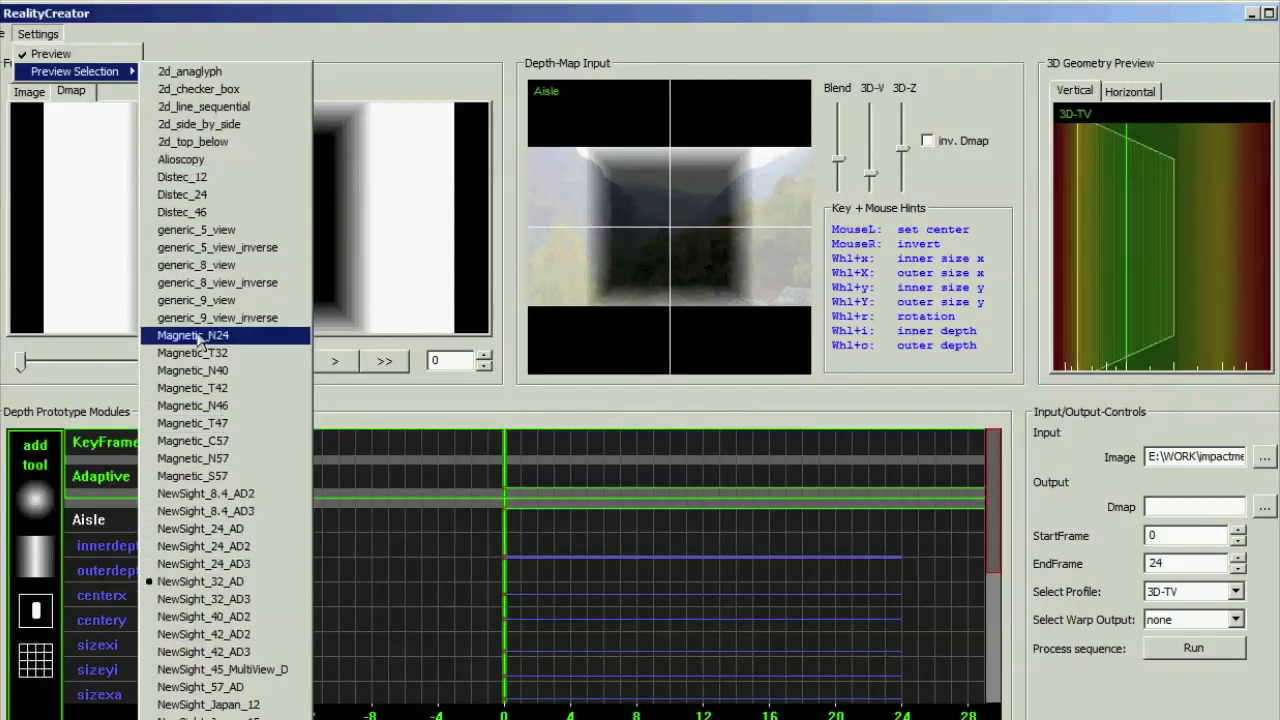
click(211, 585)
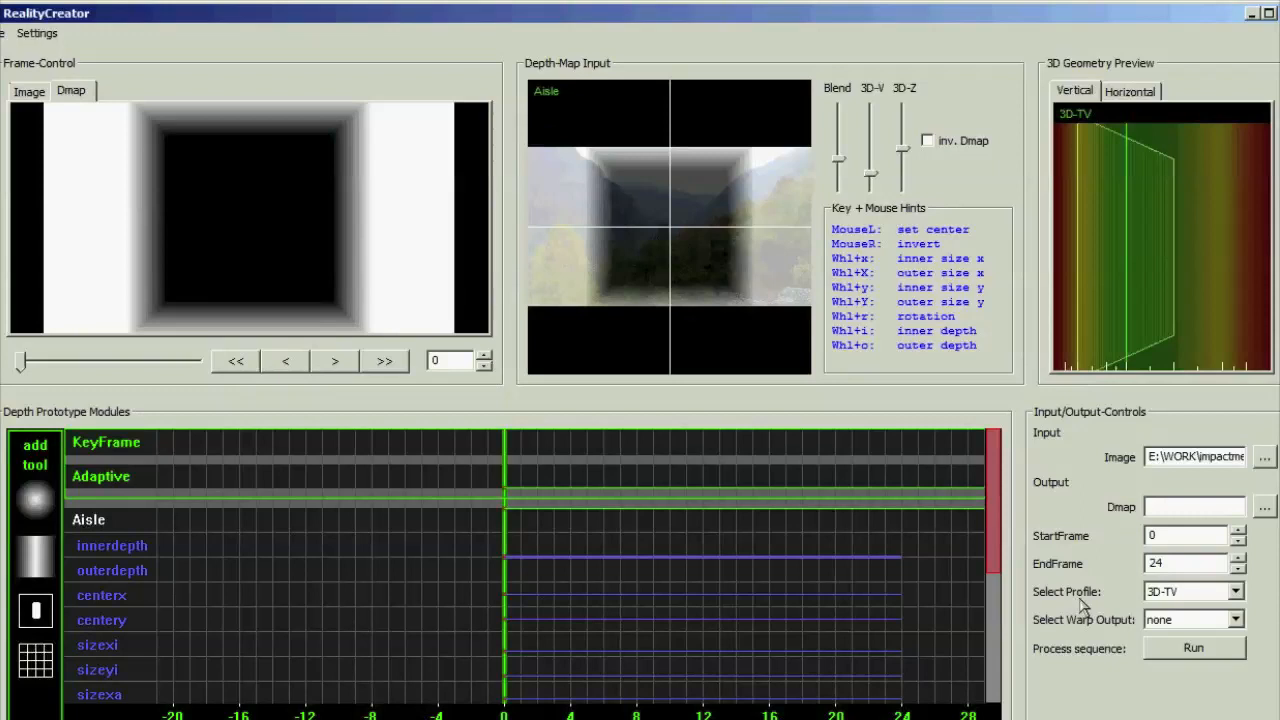
click(1180, 595)
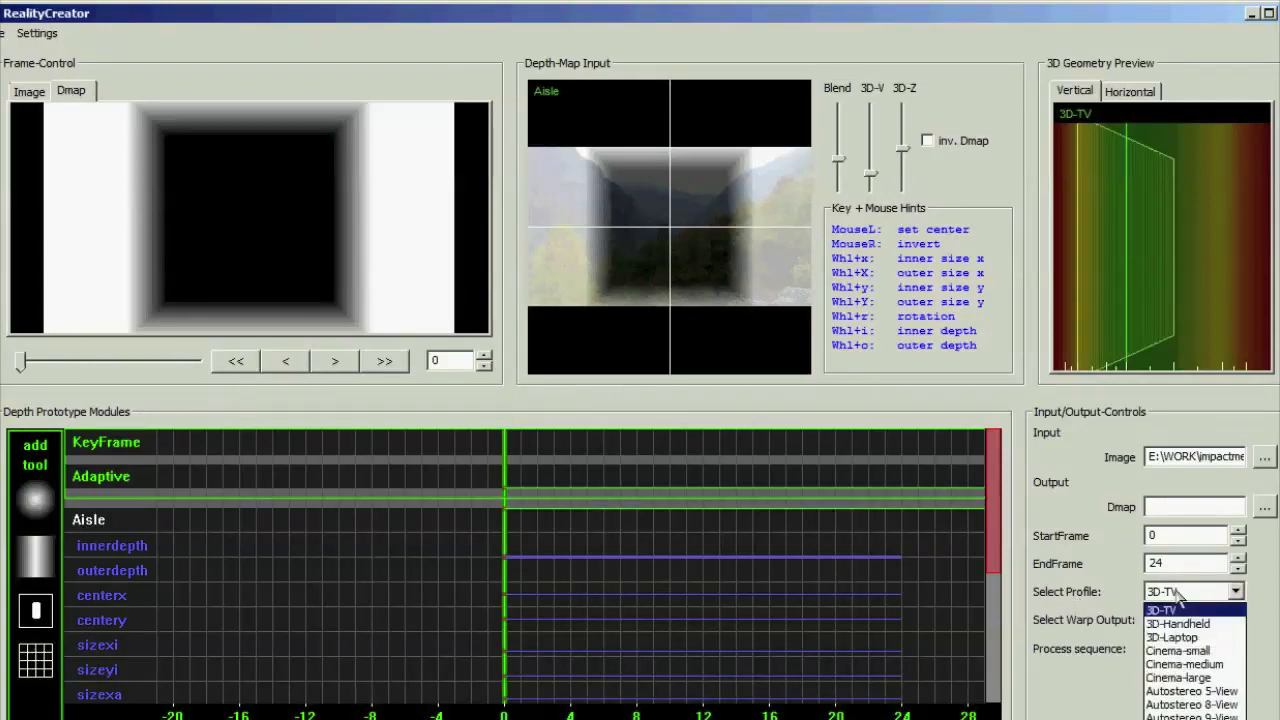
click(1192, 705)
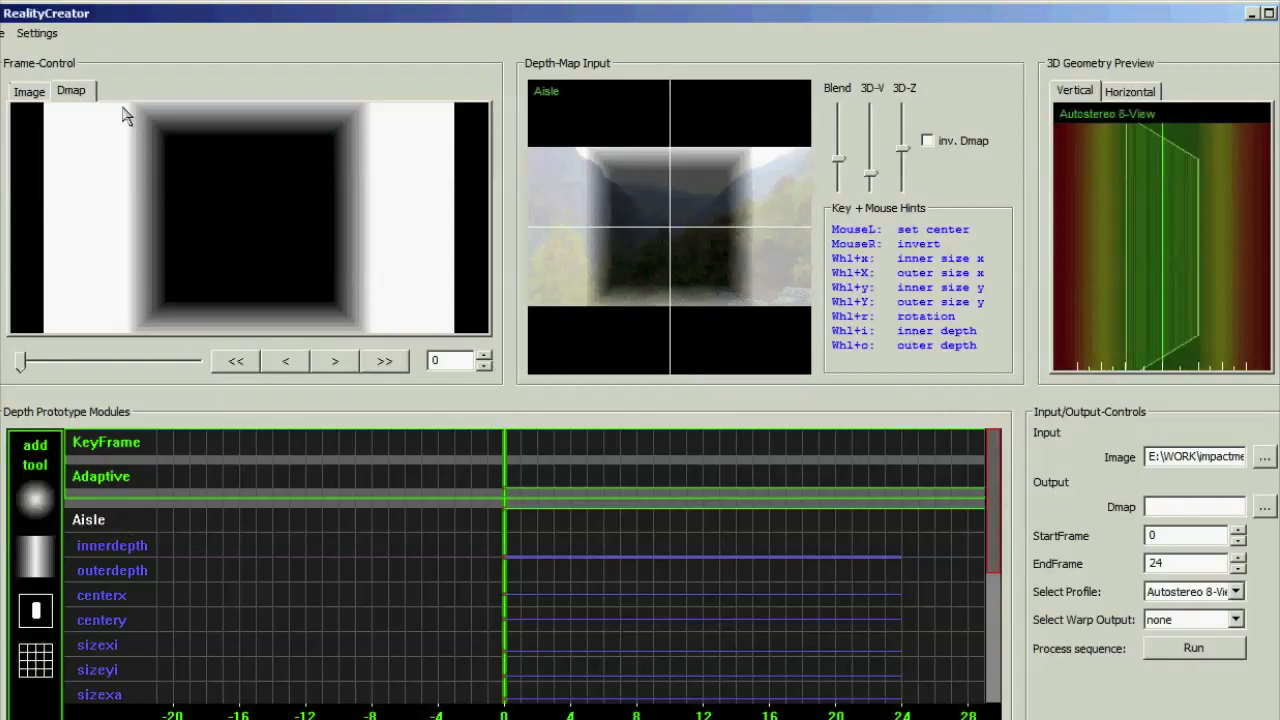
Replace the Aisle module with the Horizon module at maximum level from frame 0, and show its depth map
click(29, 94)
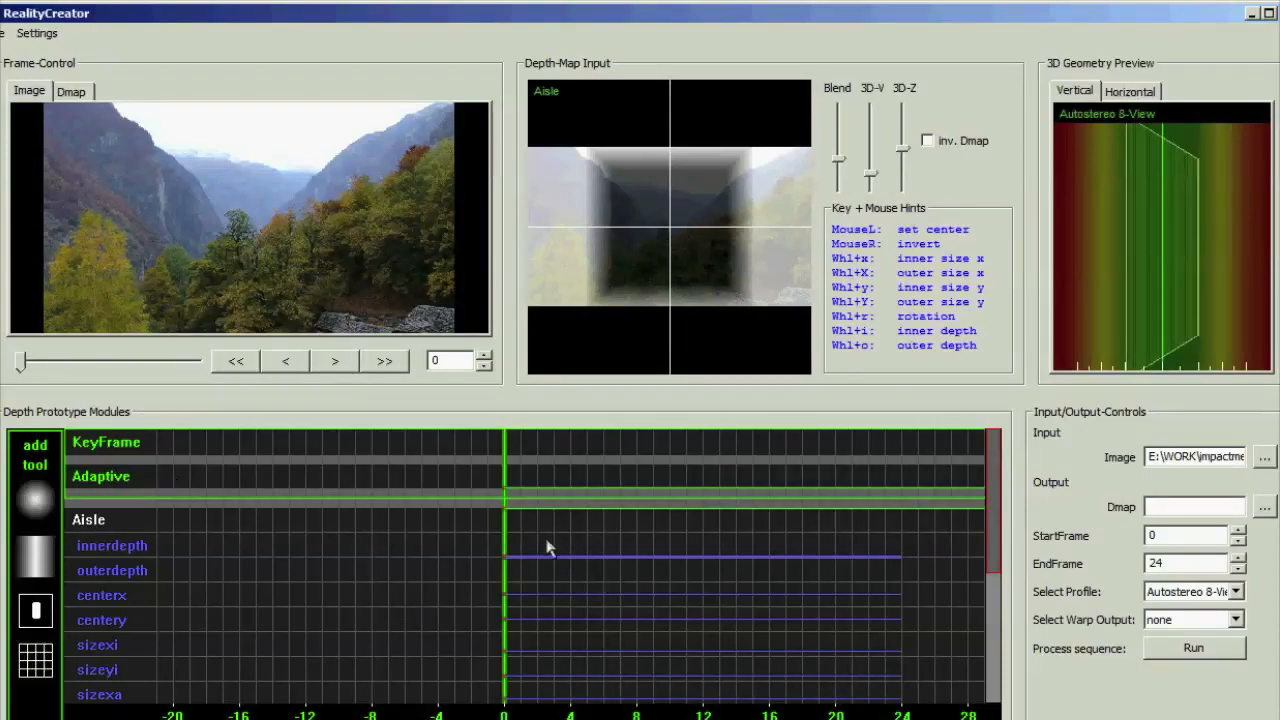
click(106, 526)
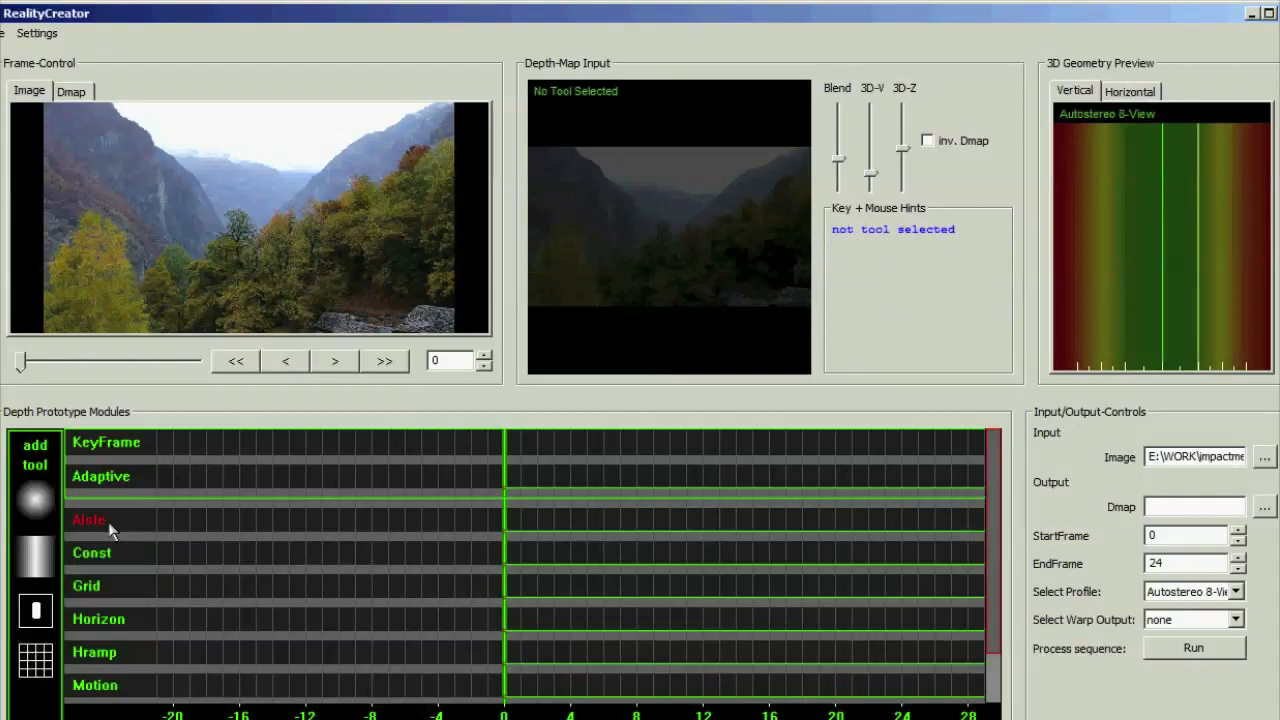
click(100, 626)
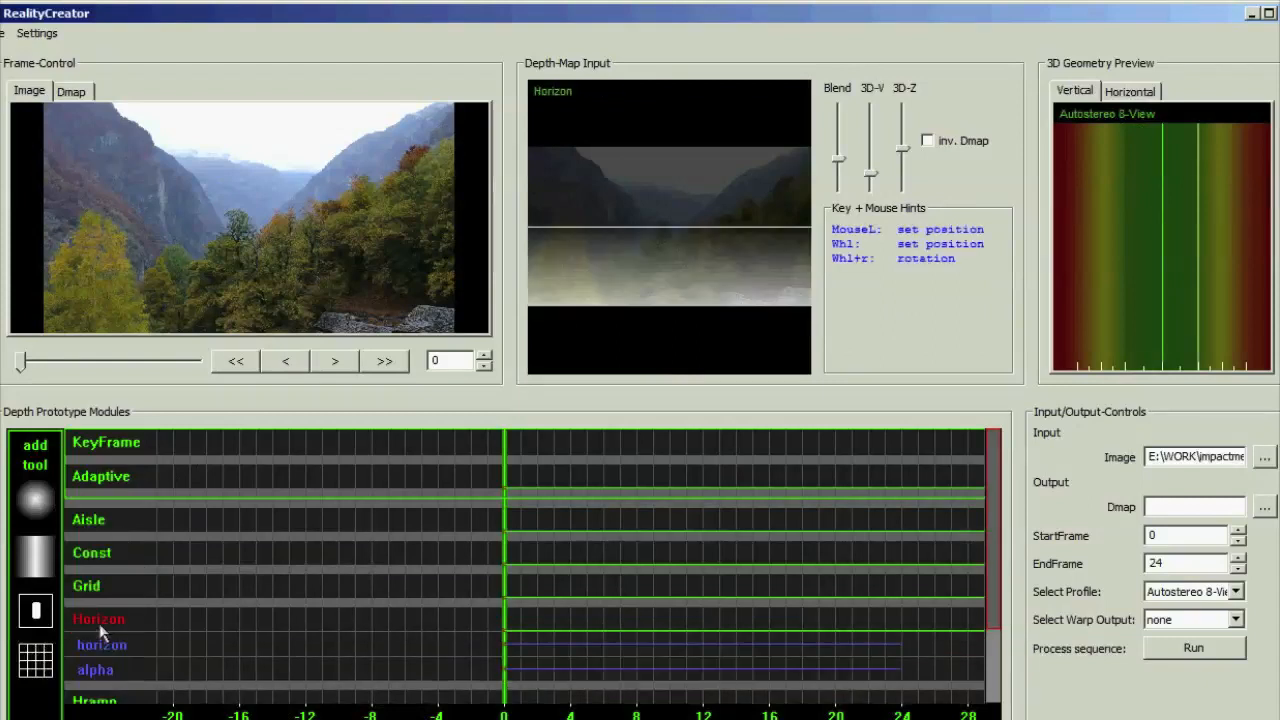
click(508, 618)
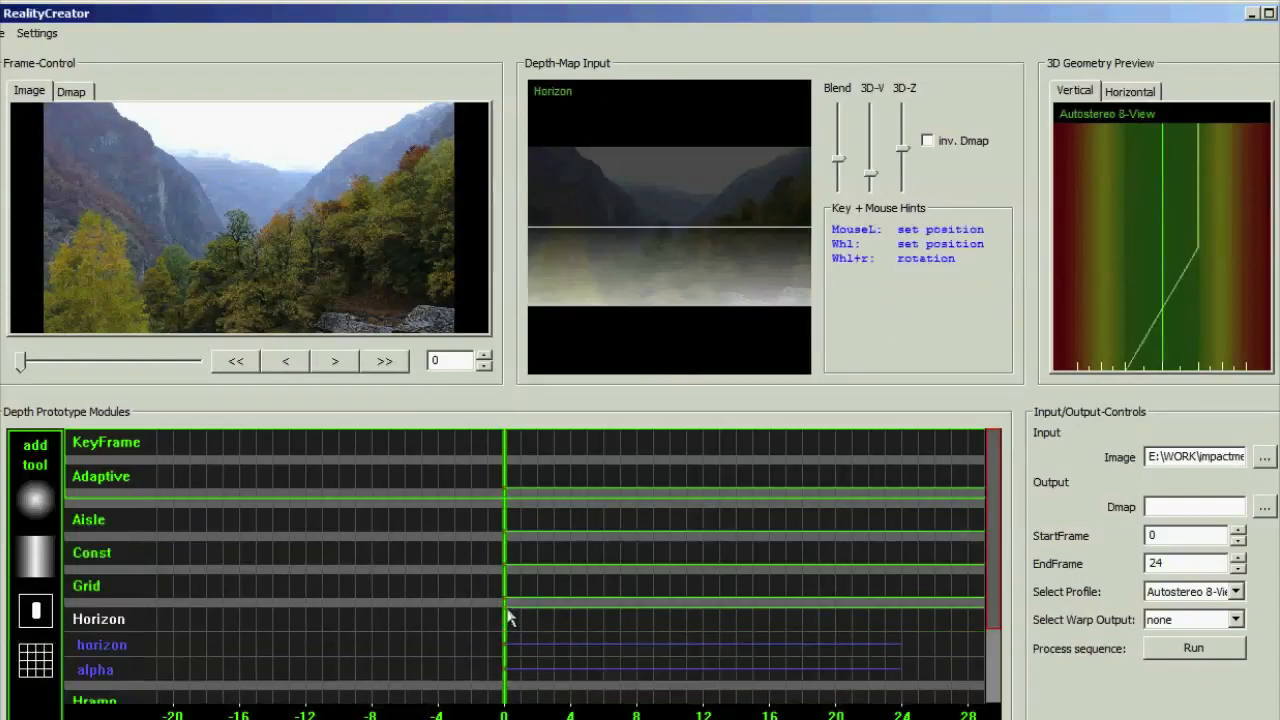
click(90, 96)
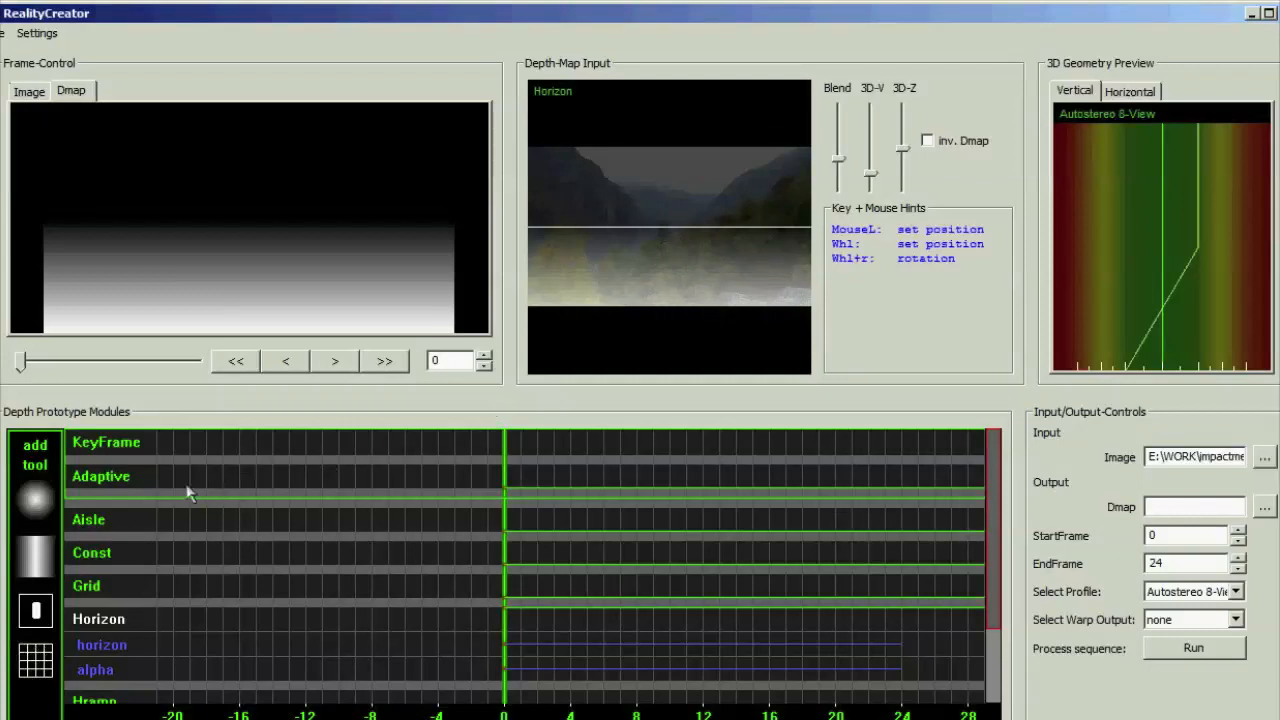
Raise the Adaptive module to maximum, and rotate the horizon to bring the image's right side nearer, with its line slightly above centre
click(505, 466)
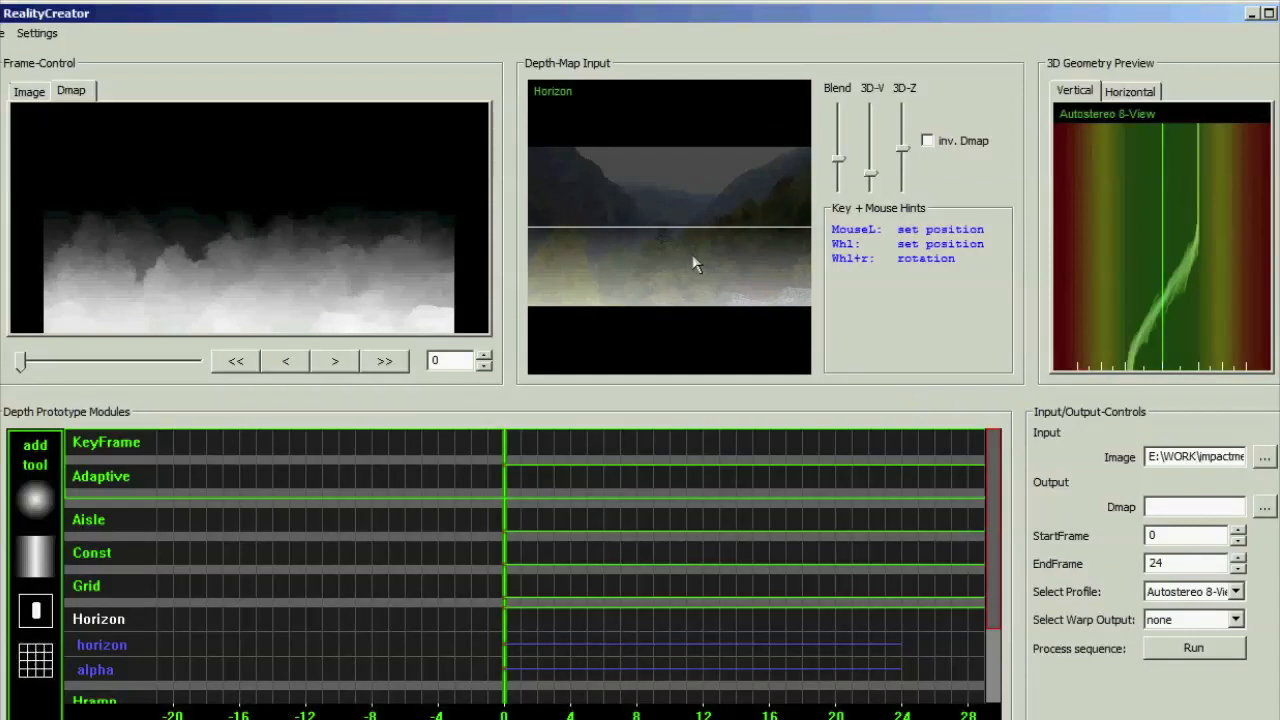
scroll(697, 264, down, 4)
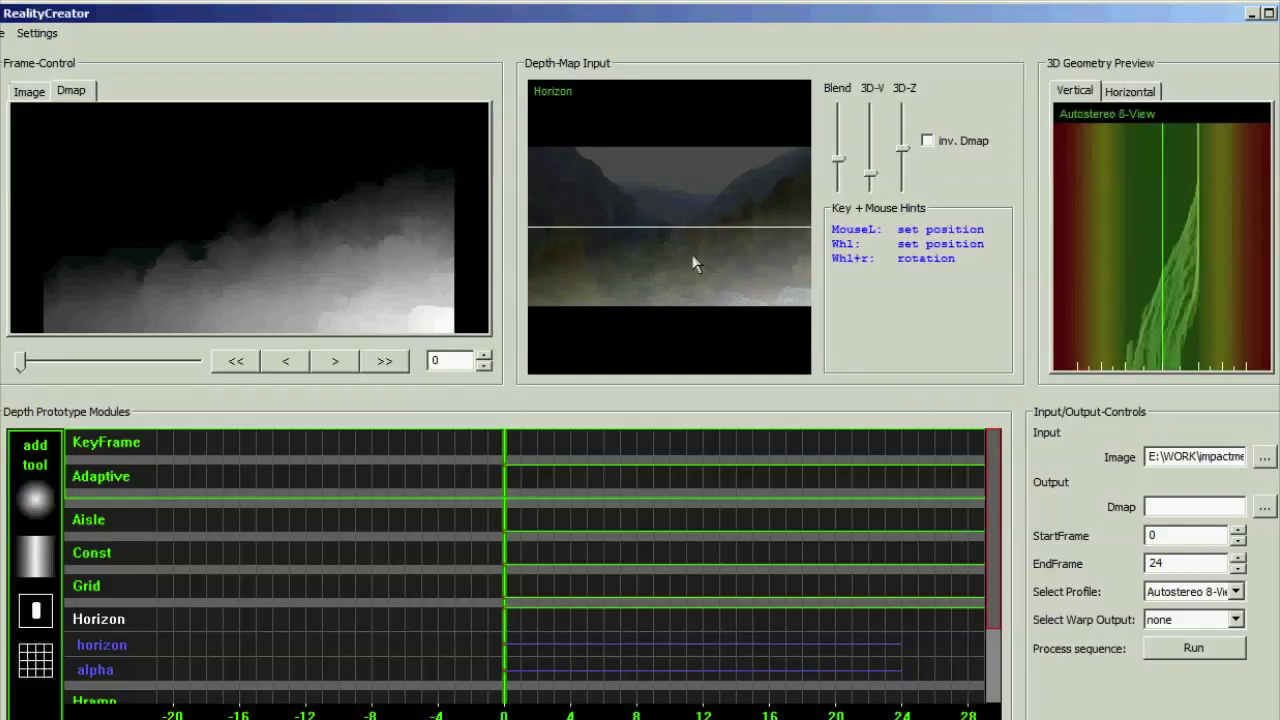
drag(695, 263, 697, 234)
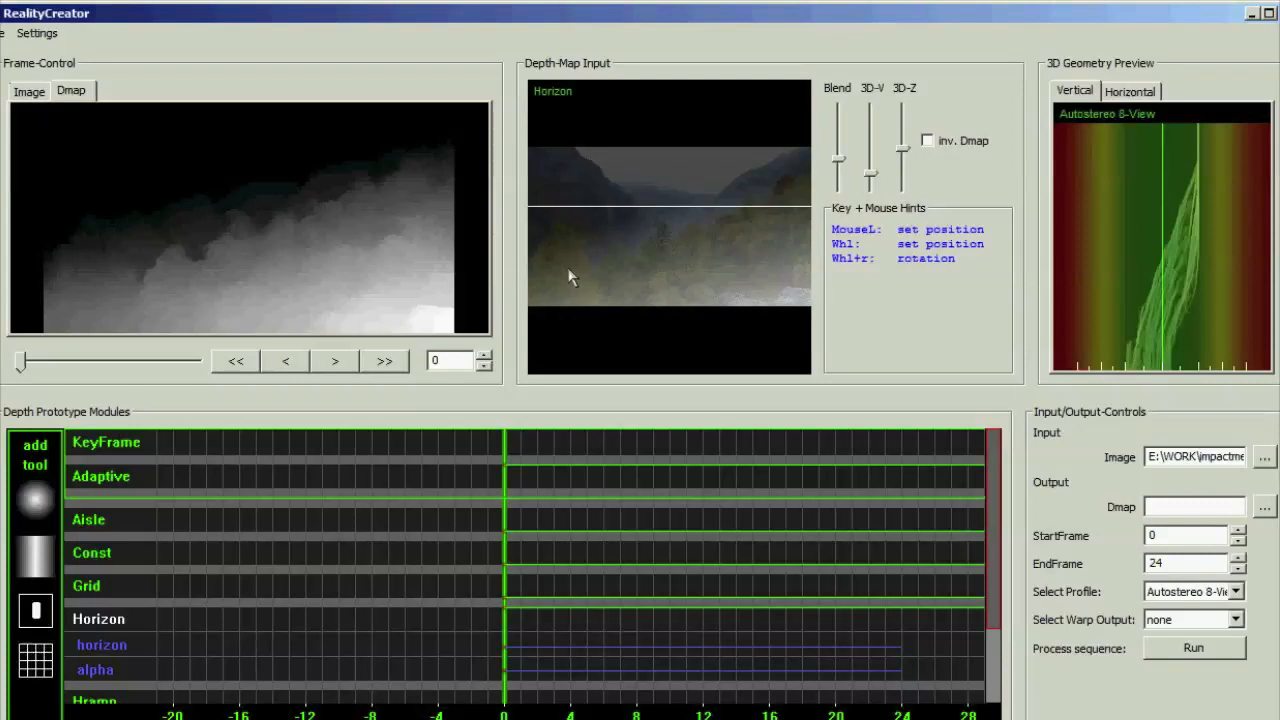
Add an Object module at maximum level and centre it on the yellow tree in the image's lower left
click(28, 90)
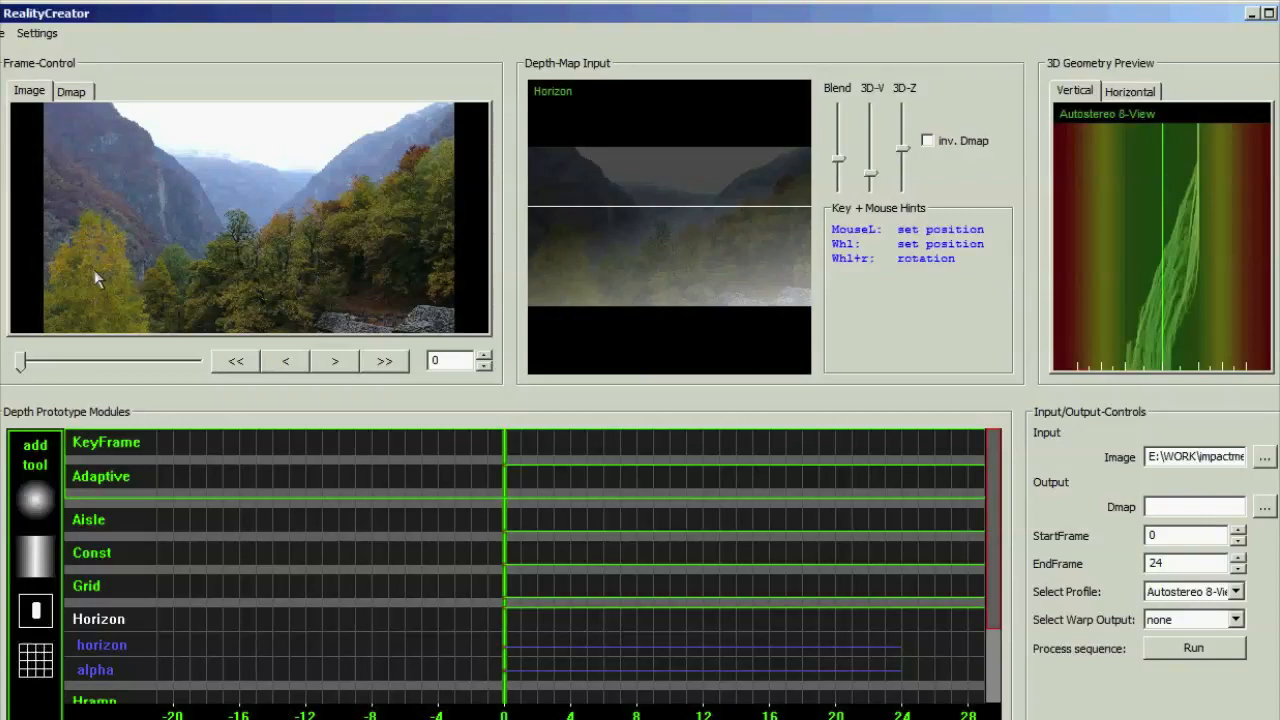
click(37, 613)
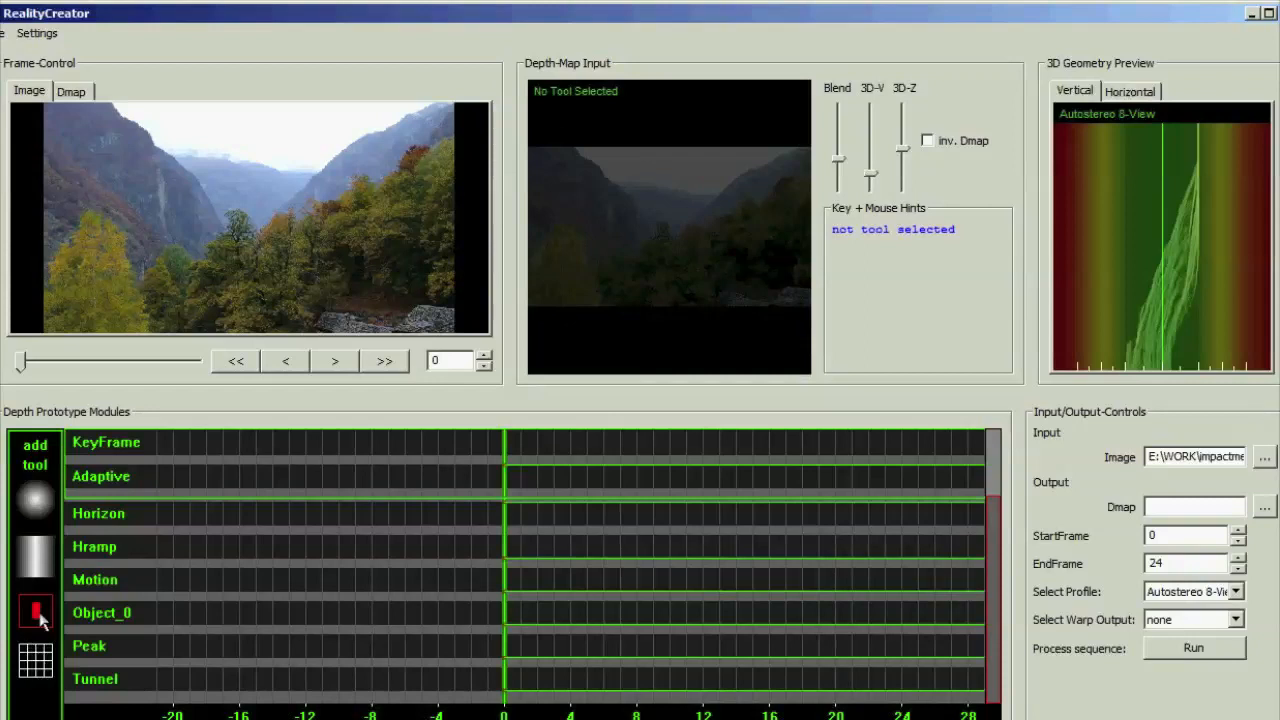
click(95, 613)
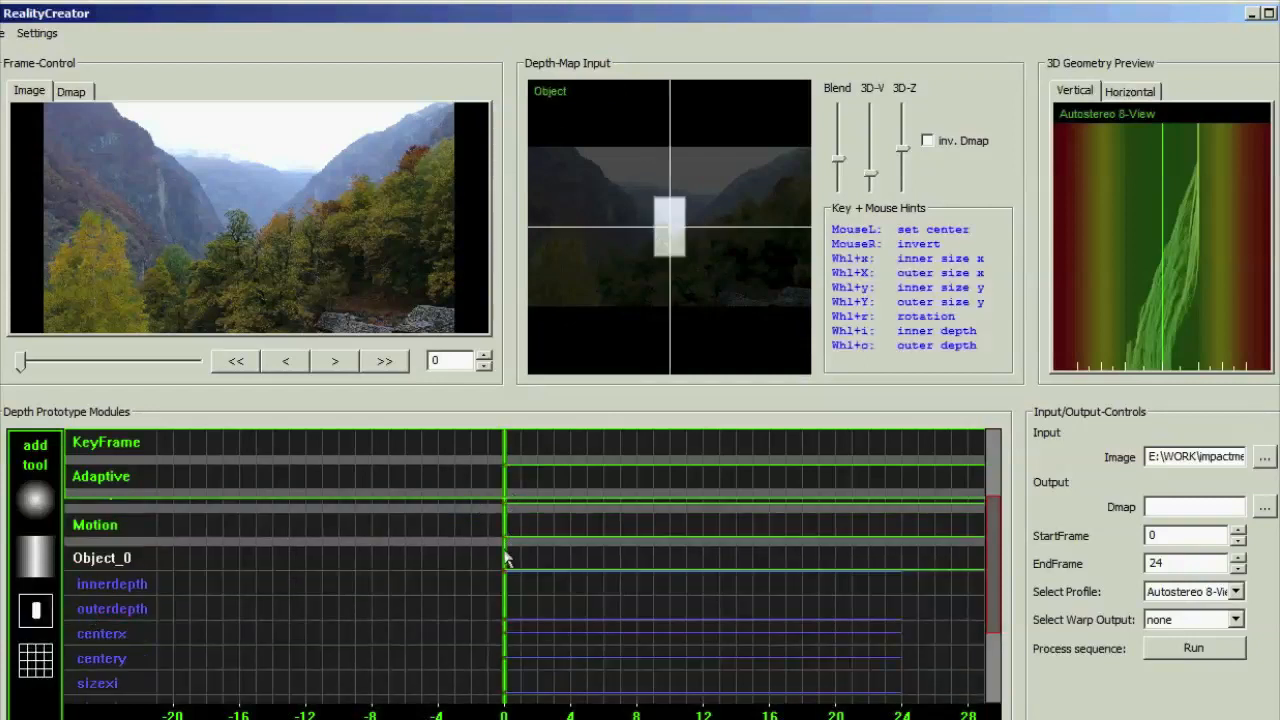
click(560, 283)
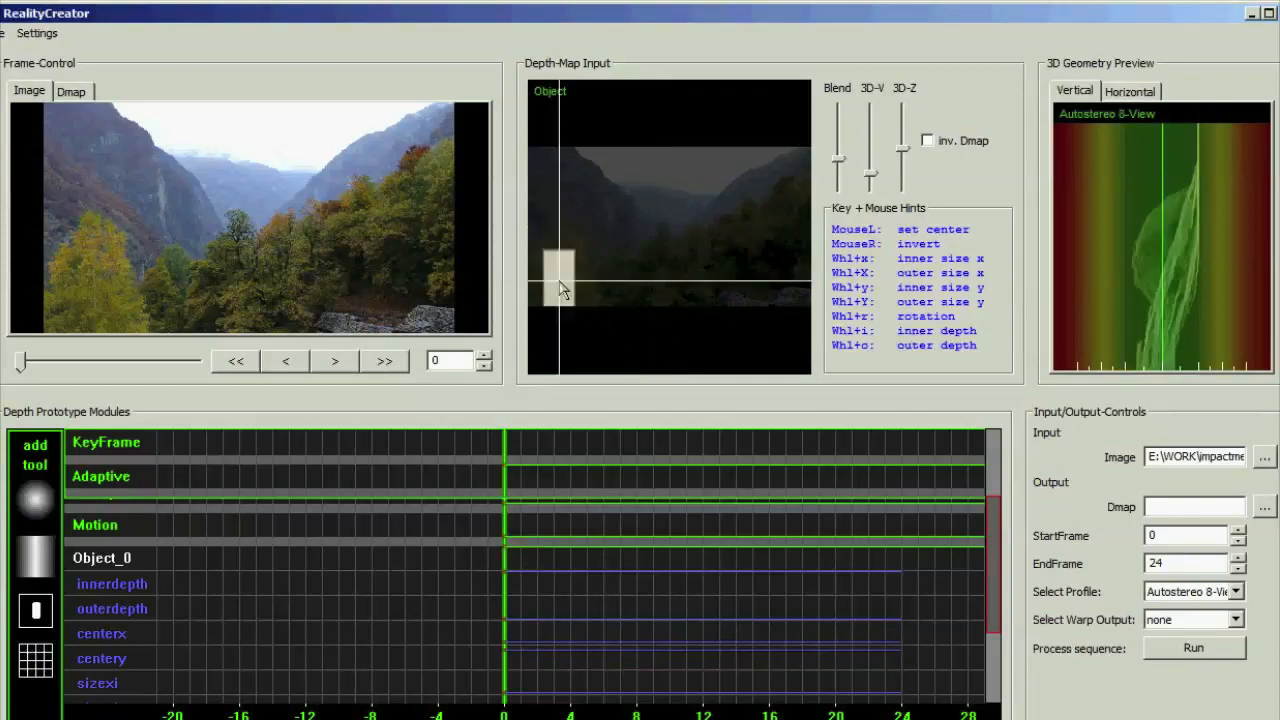
click(72, 94)
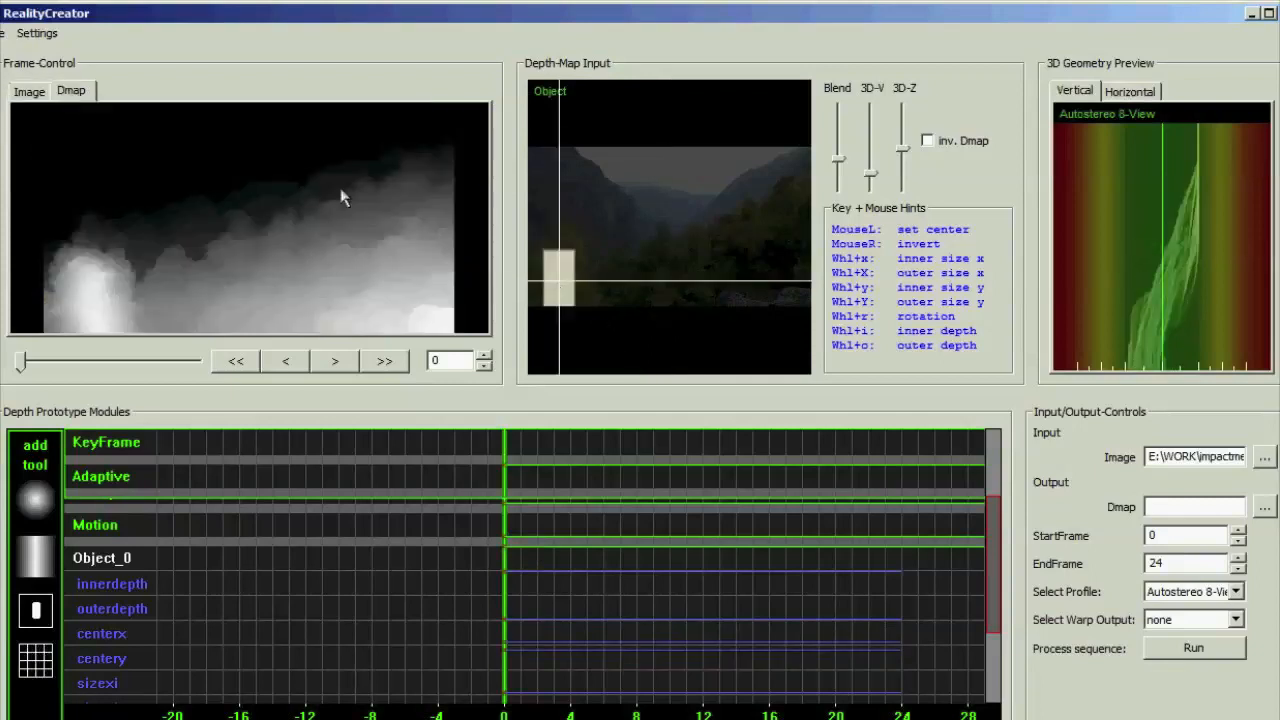
click(563, 271)
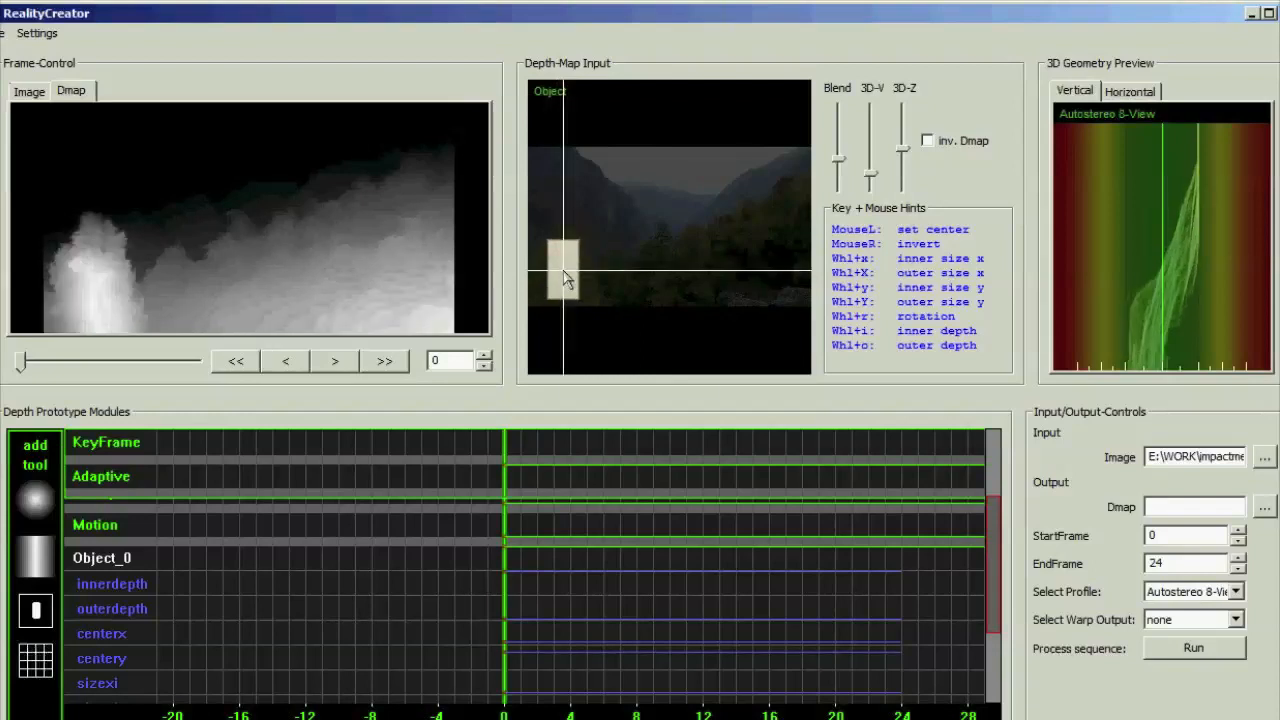
click(565, 272)
Enlarge the object's inner height and outer width and height around the yellow tree for softer edges, and collapse its module
shift+scroll(565, 272, up, 4)
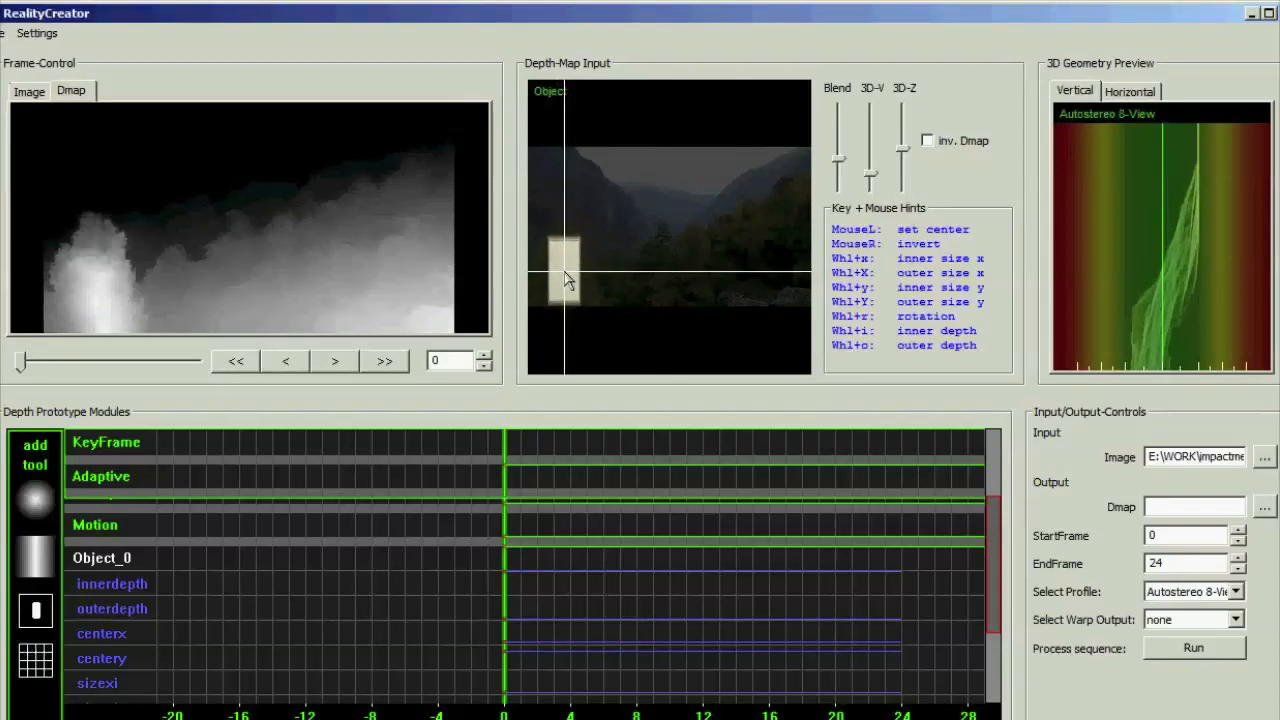
shift+scroll(565, 272, up, 5)
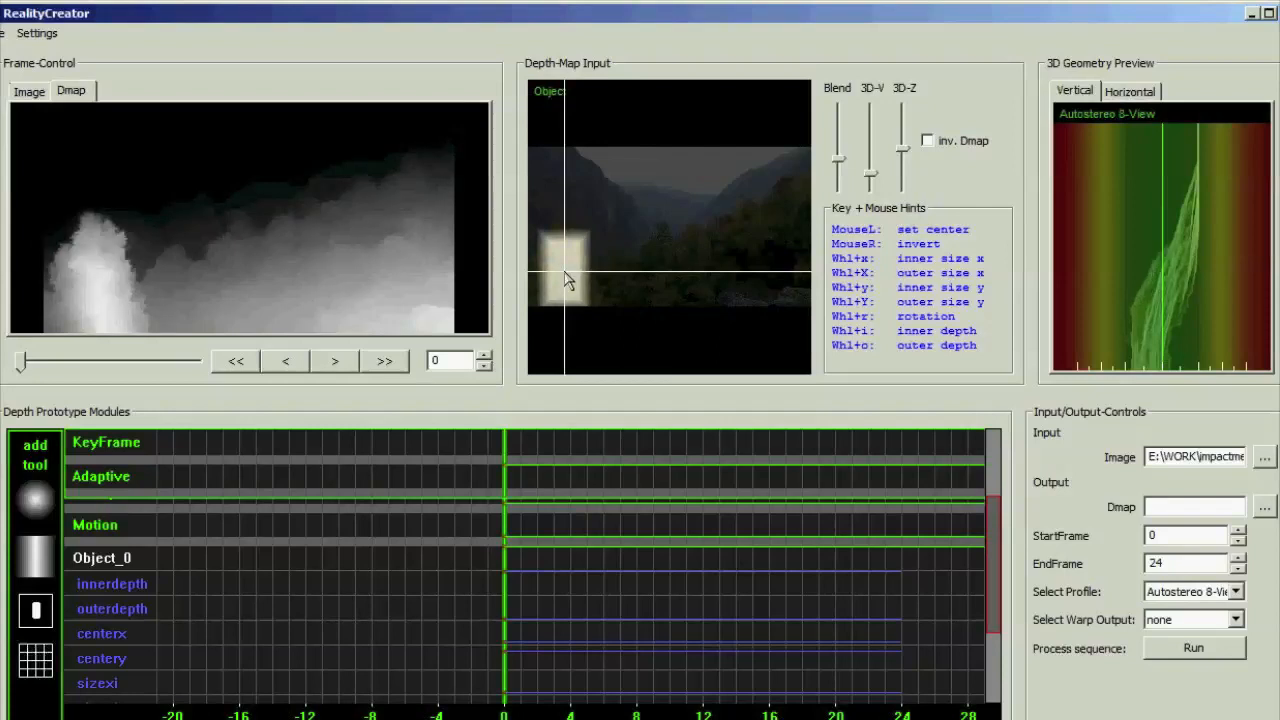
shift+scroll(565, 272, up, 3)
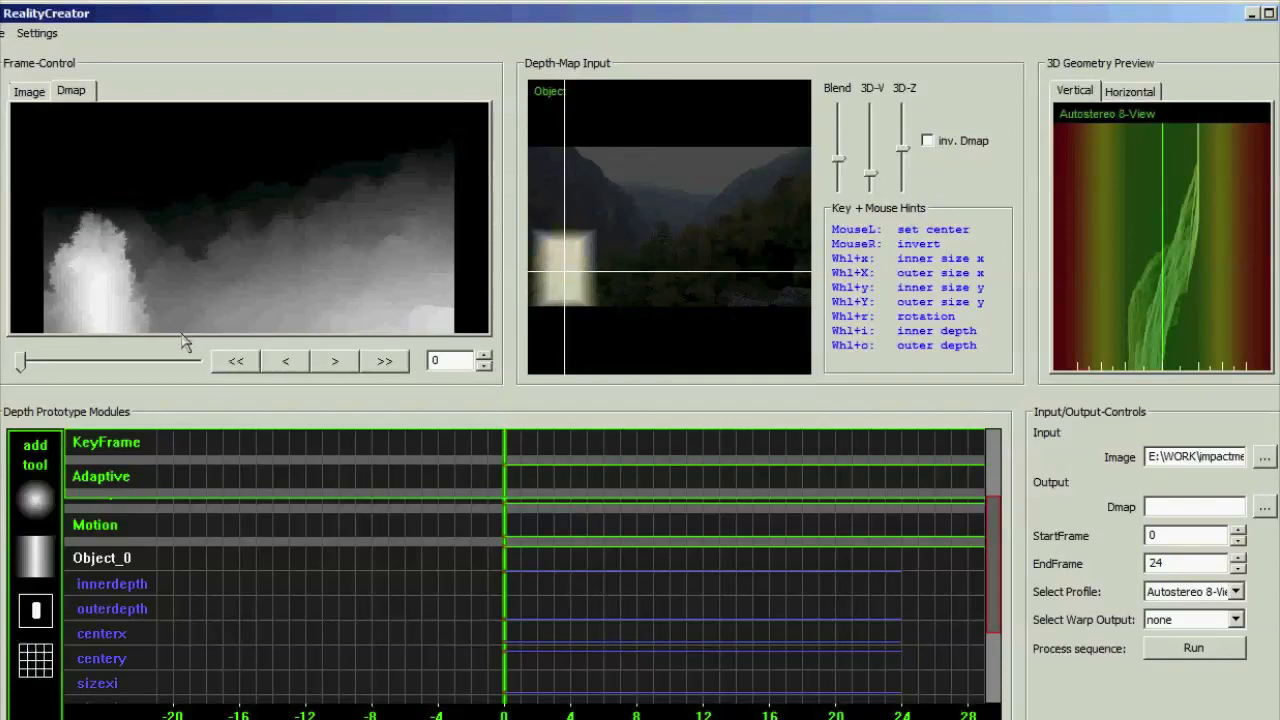
click(112, 566)
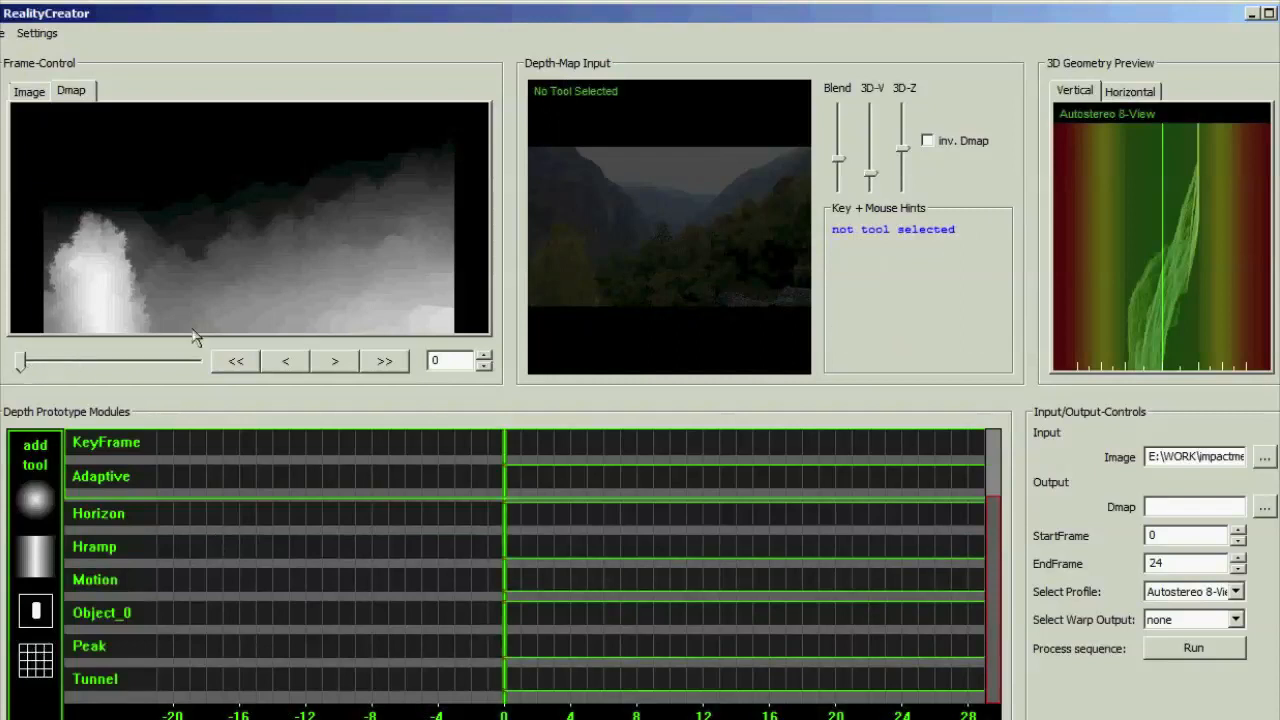
Animate the object by moving its centre to the trees at the image's right at frame 24, and check it back at frame 0
drag(22, 370, 200, 362)
click(108, 618)
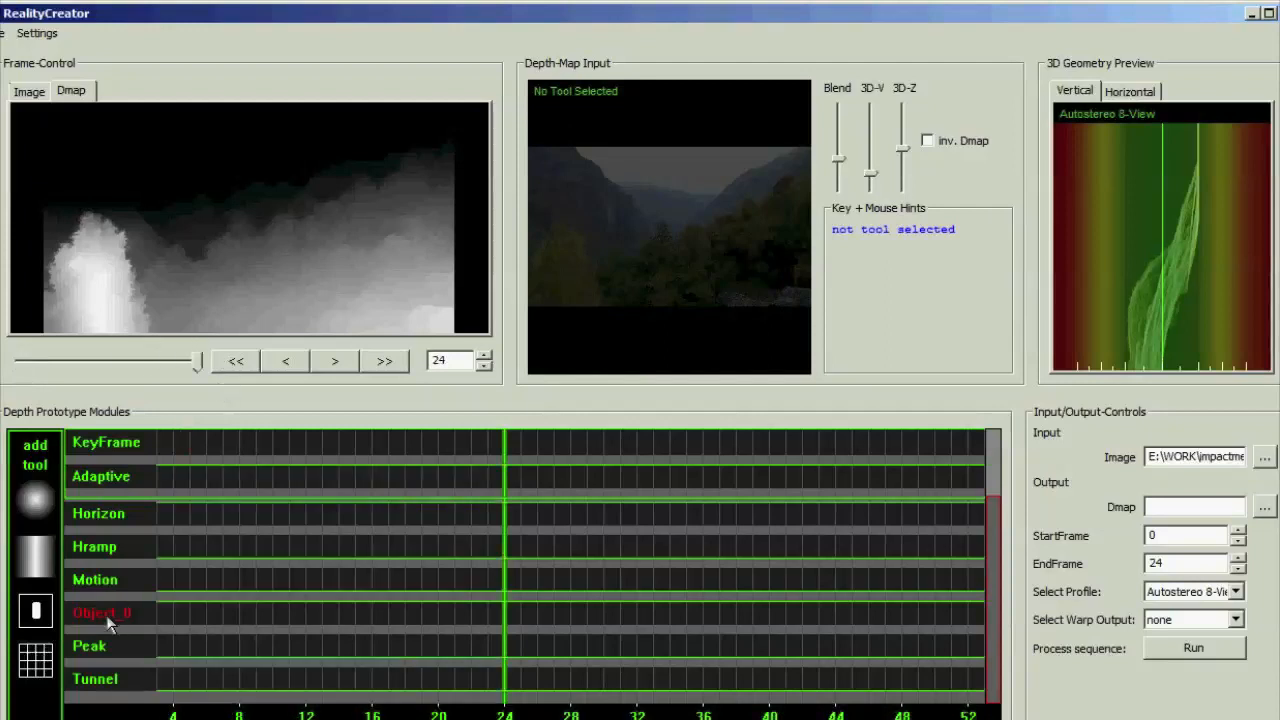
click(771, 253)
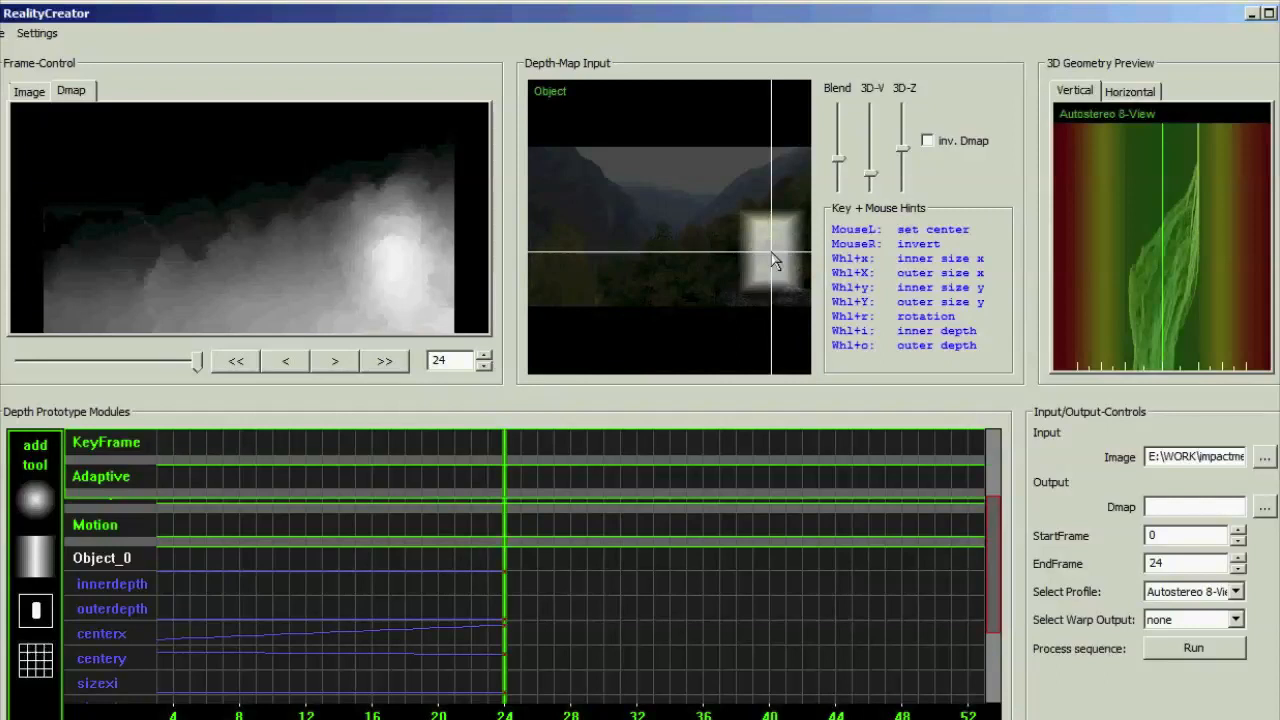
scroll(241, 572, down, 1)
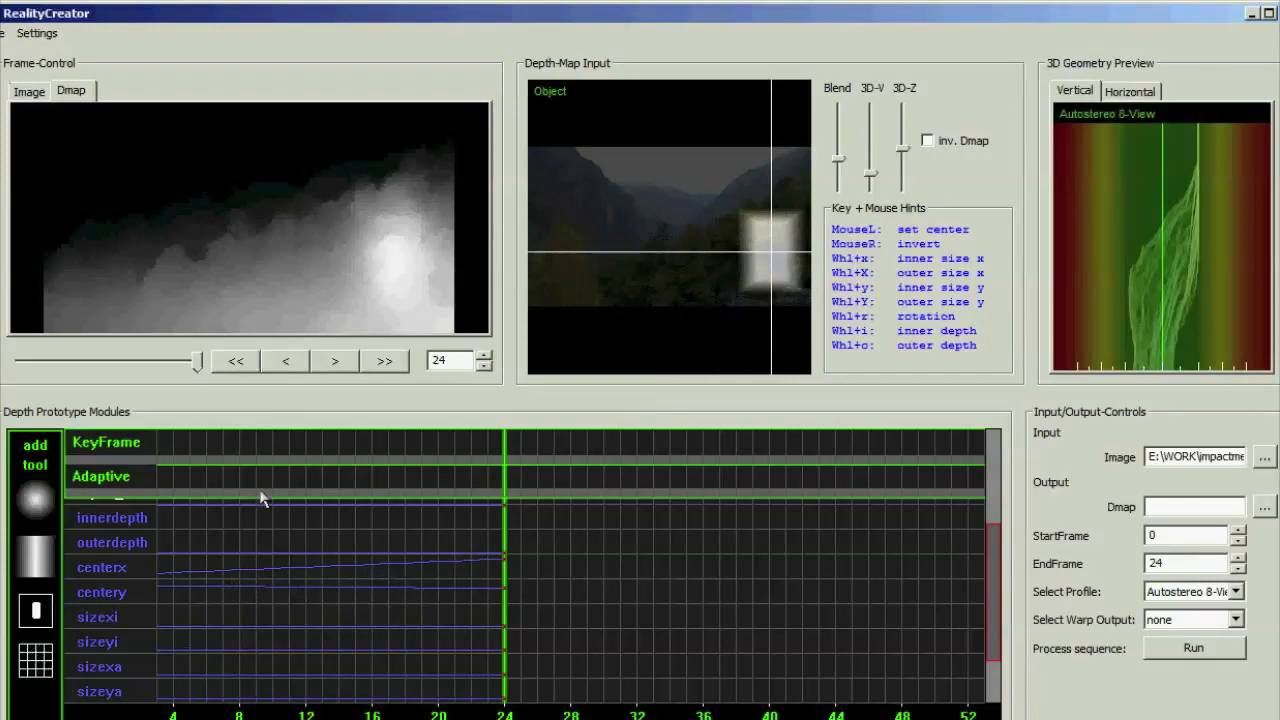
drag(200, 367, 22, 390)
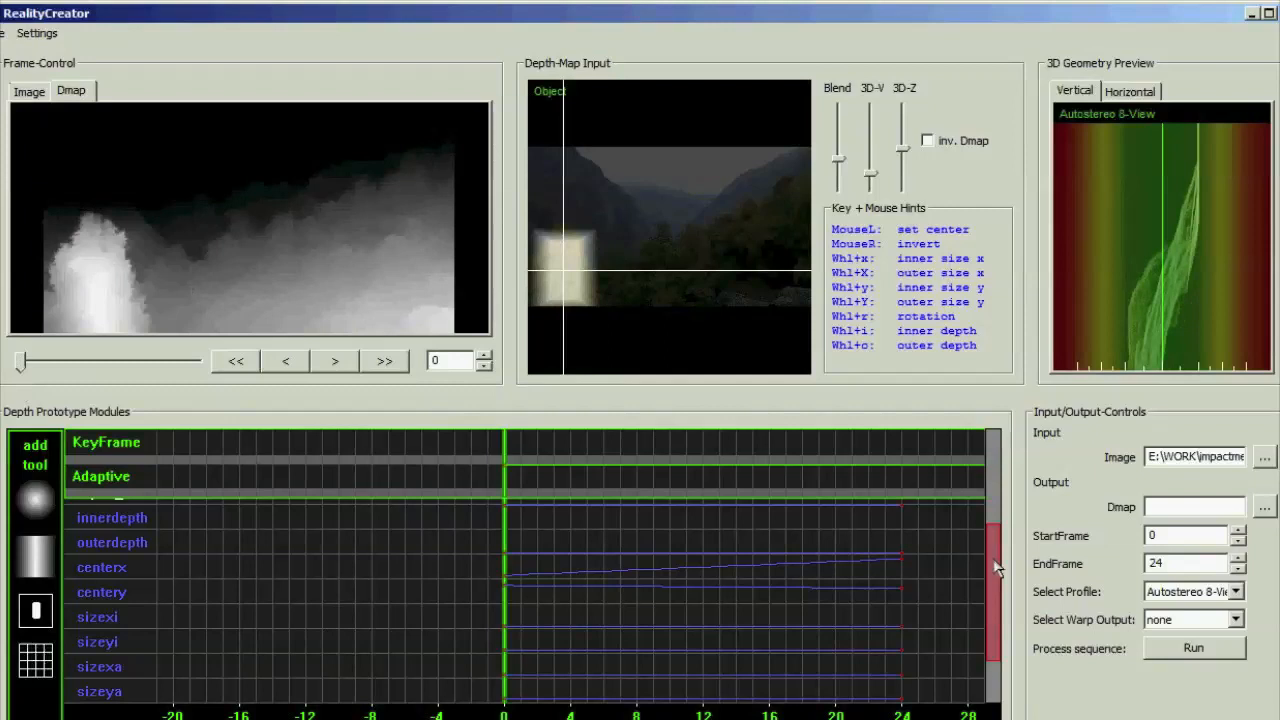
scroll(997, 568, up, 5)
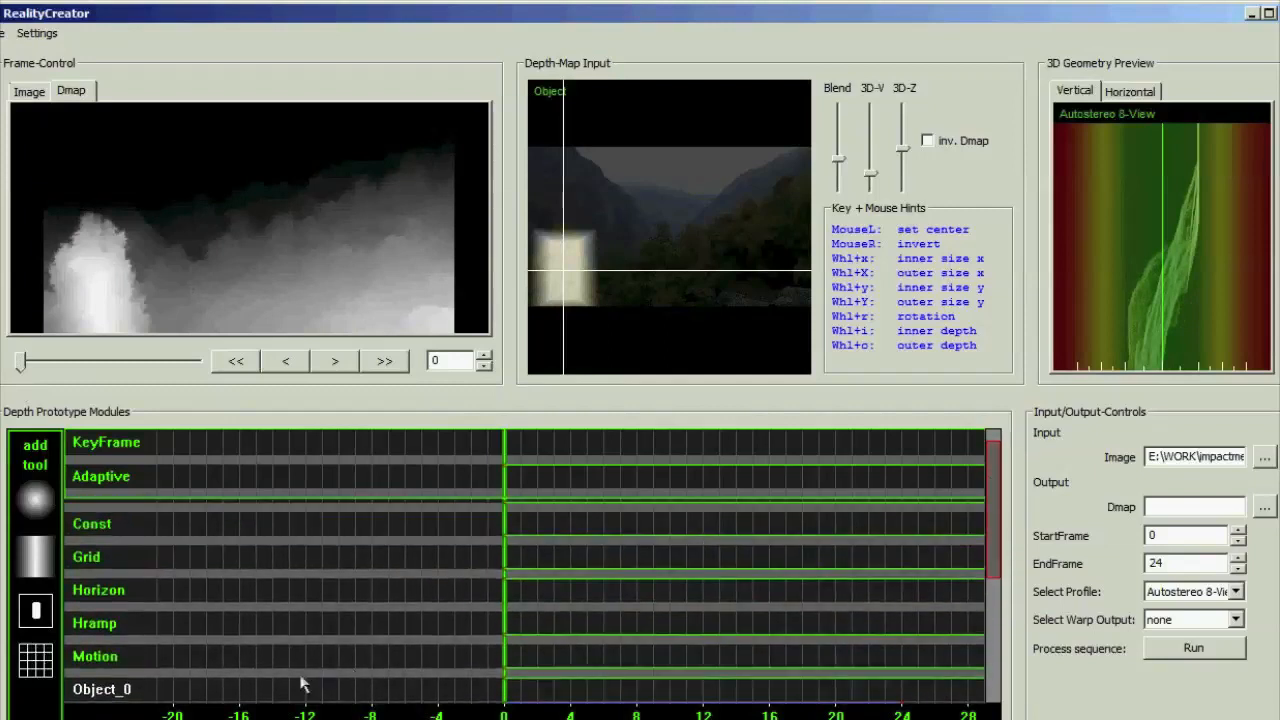
click(98, 696)
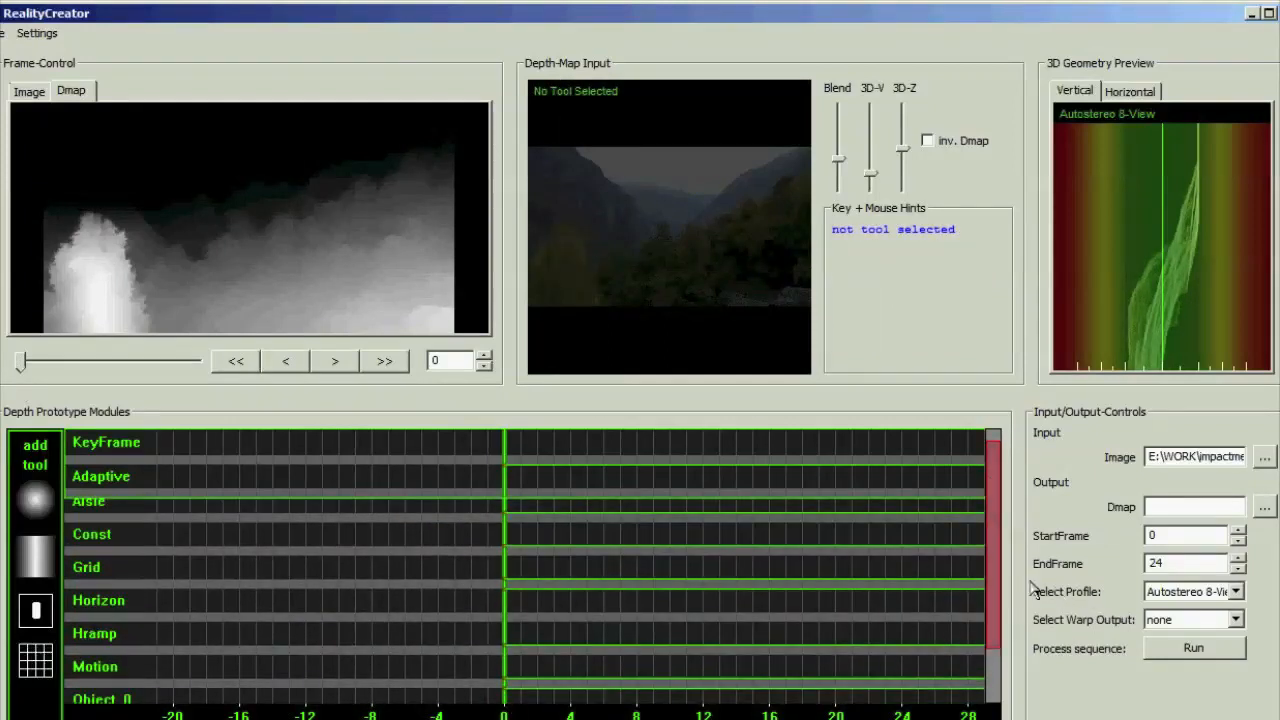
Lower the Object_0 and Horizon modules to zero and raise the Grid module to its maximum level
scroll(998, 594, down, 2)
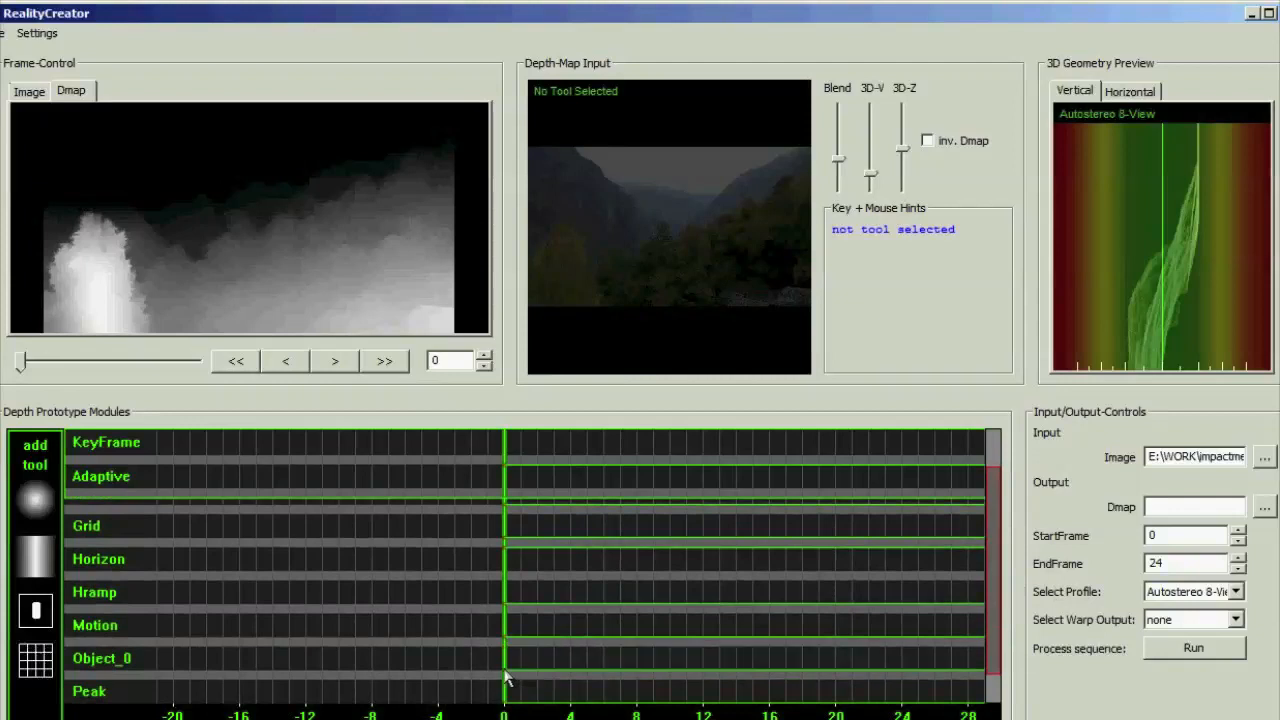
drag(504, 670, 504, 672)
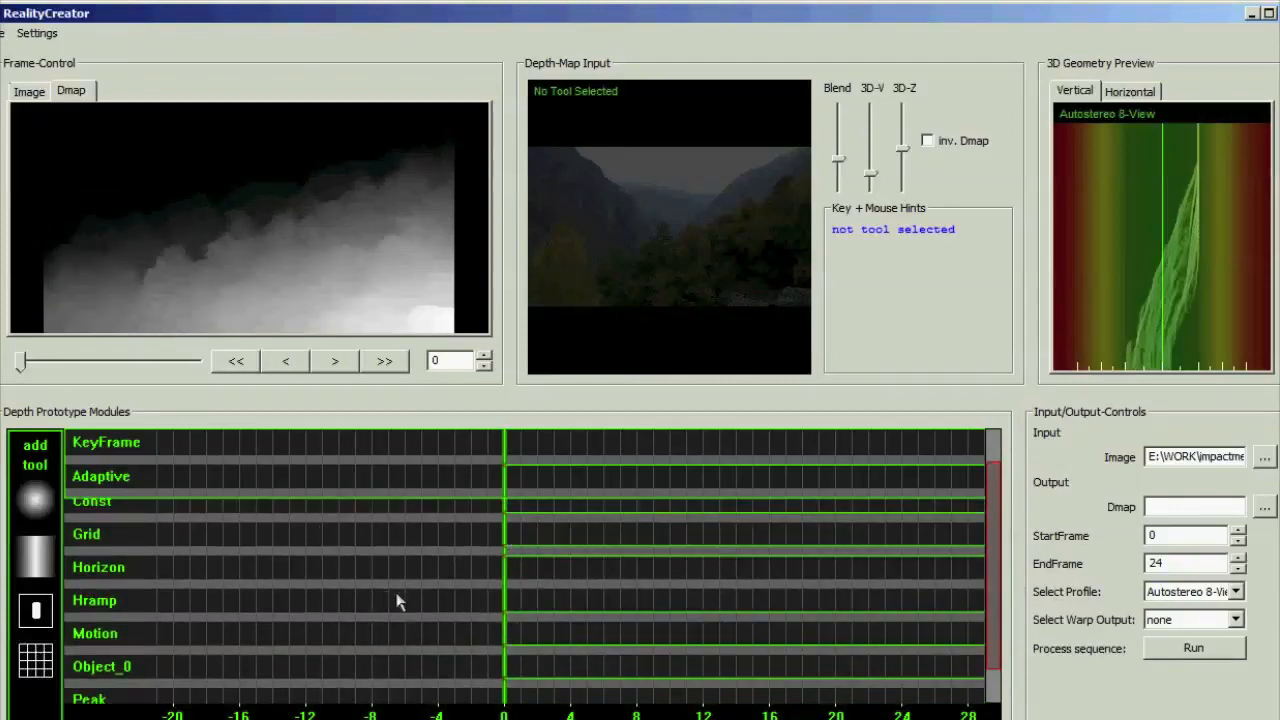
click(505, 578)
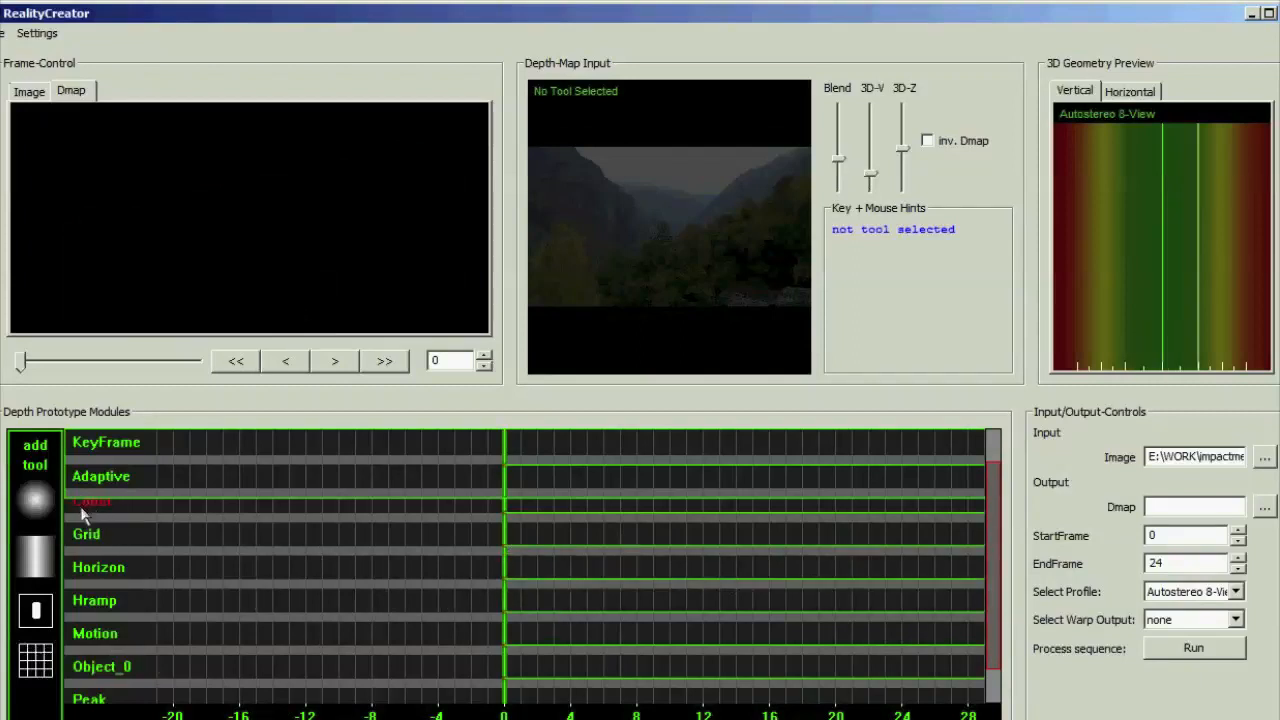
click(505, 532)
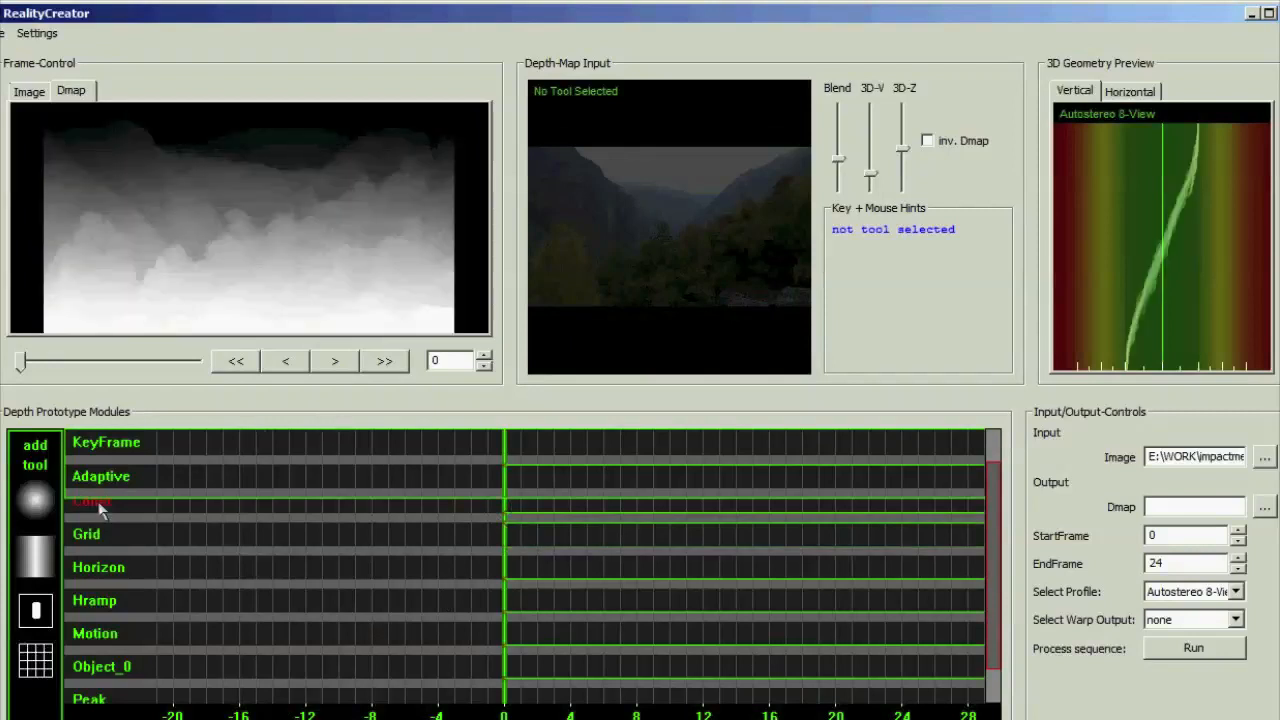
Expand the Grid module and raise the four grid samples covering the yellow tree in the image's lower left to bring it nearer
click(85, 533)
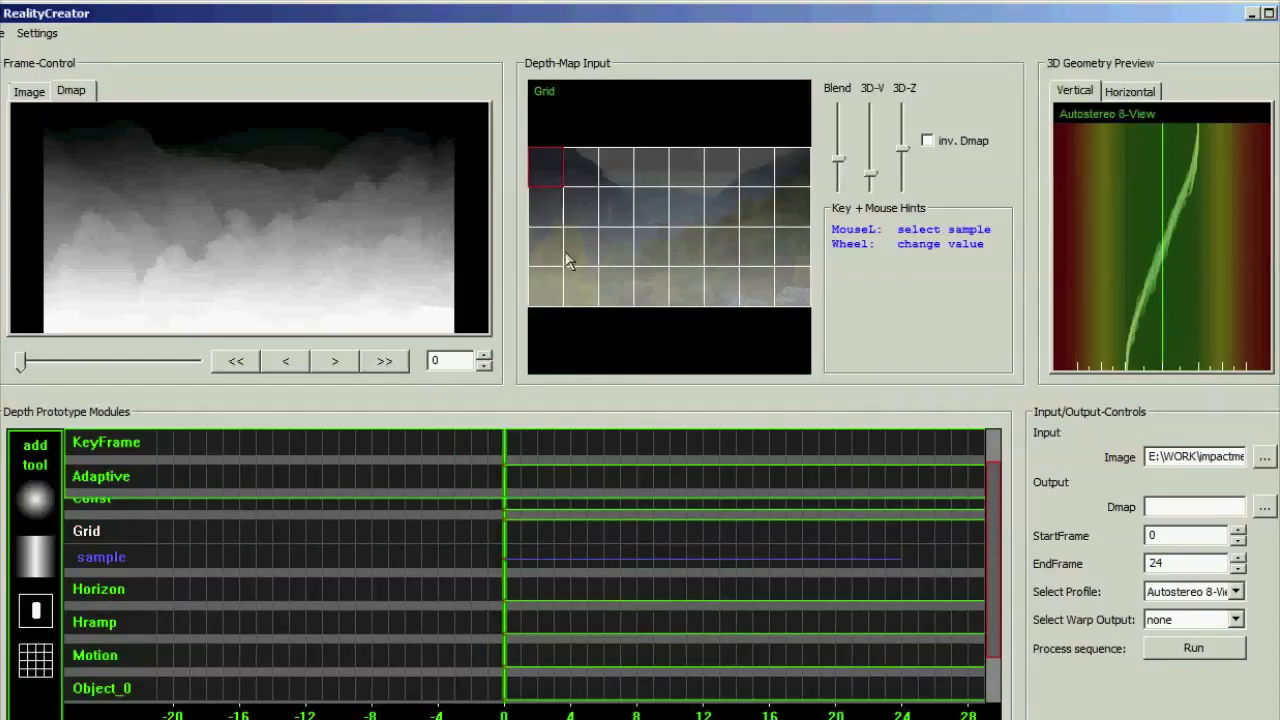
click(574, 256)
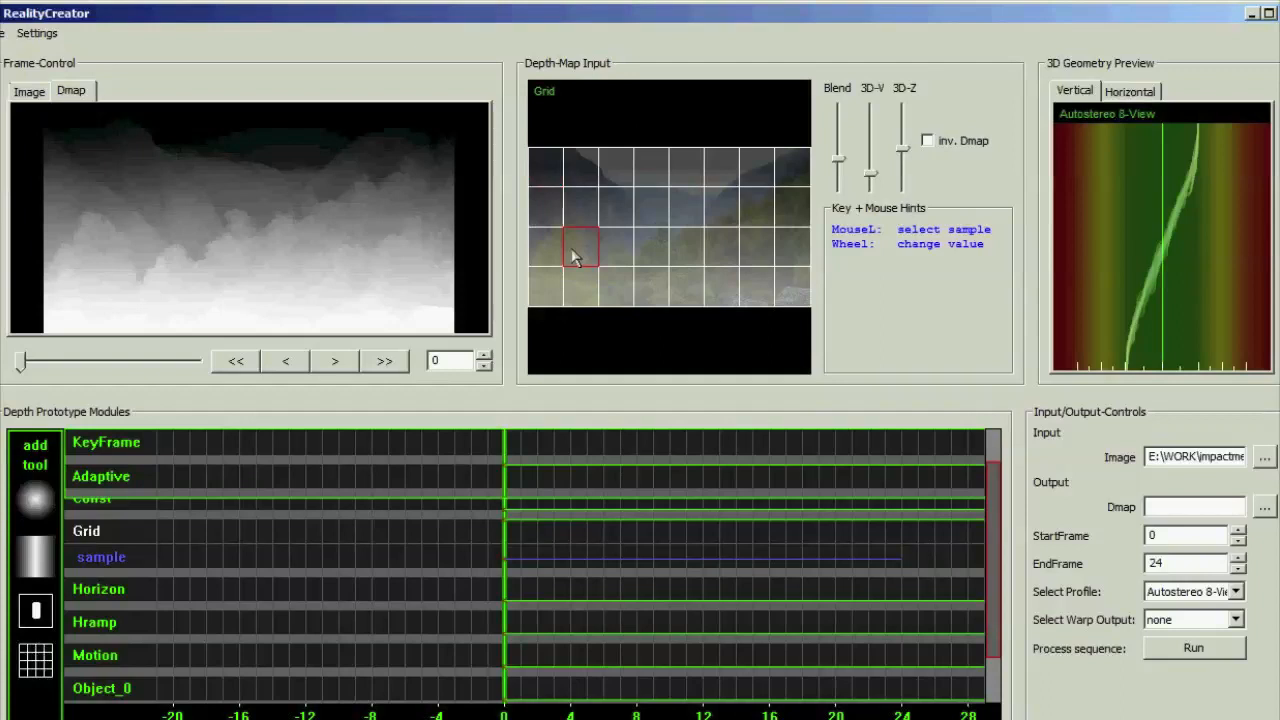
click(543, 257)
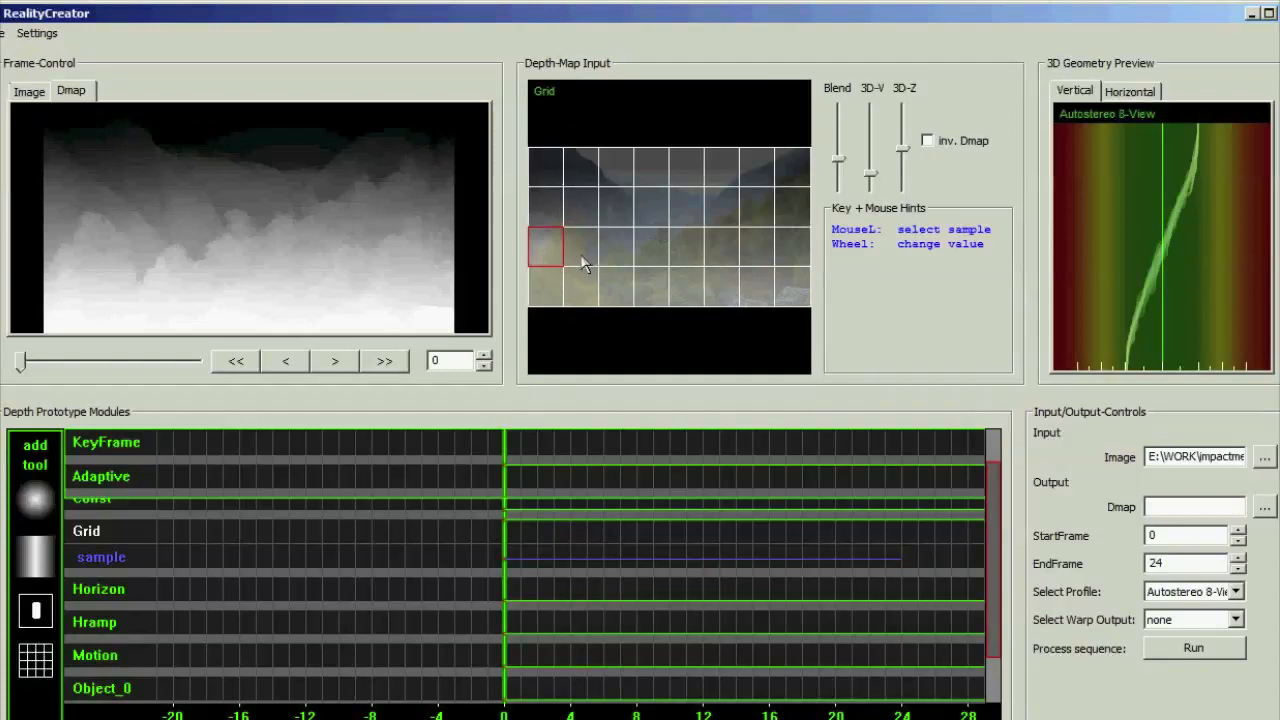
click(575, 262)
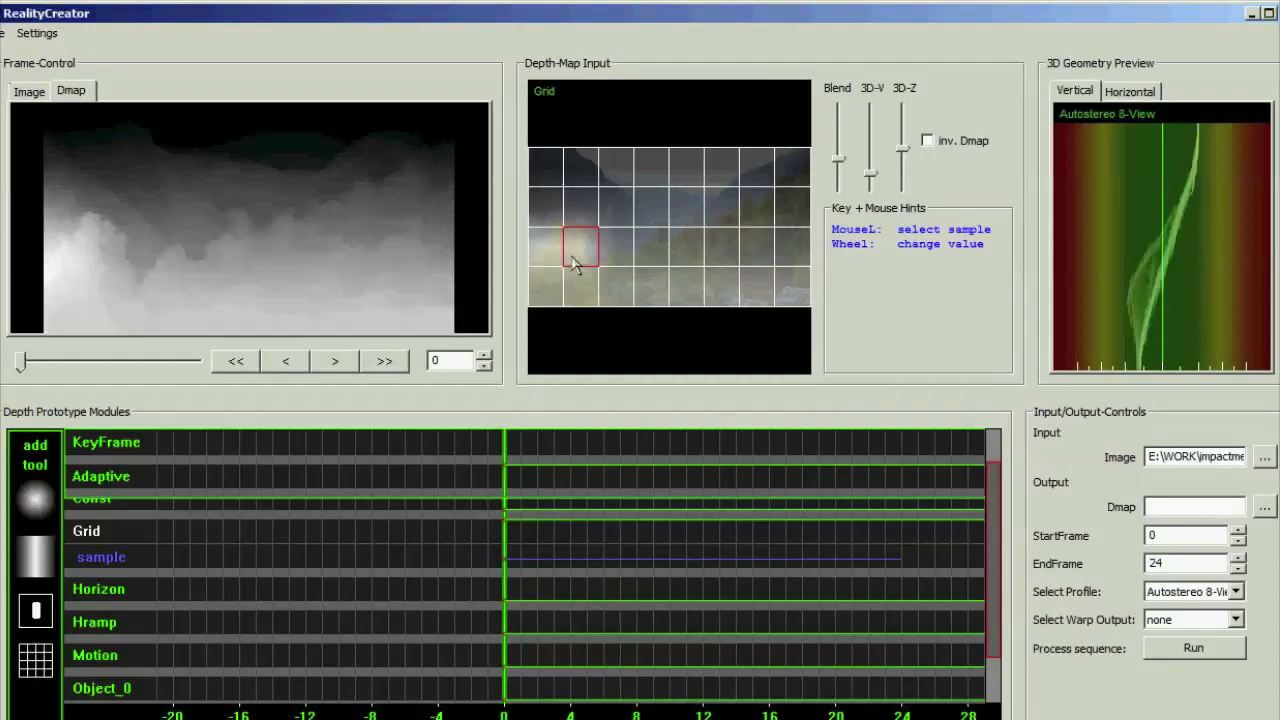
click(555, 276)
click(570, 289)
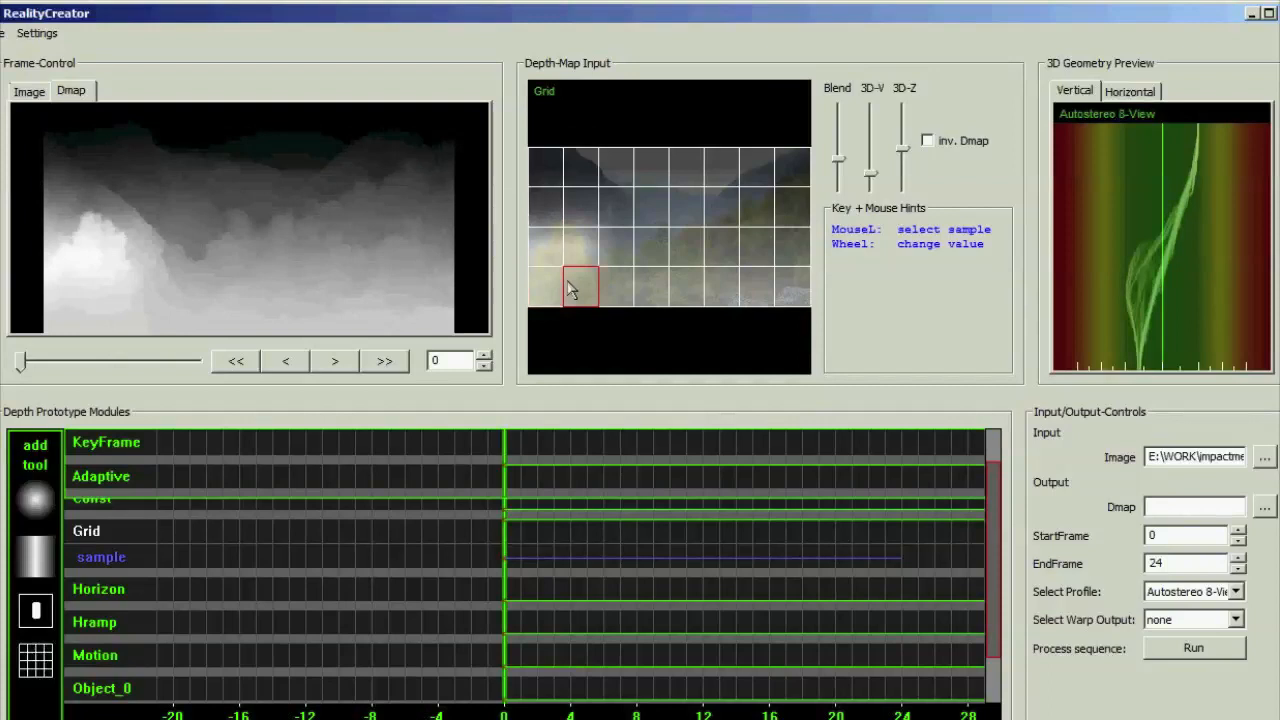
scroll(571, 289, up, 4)
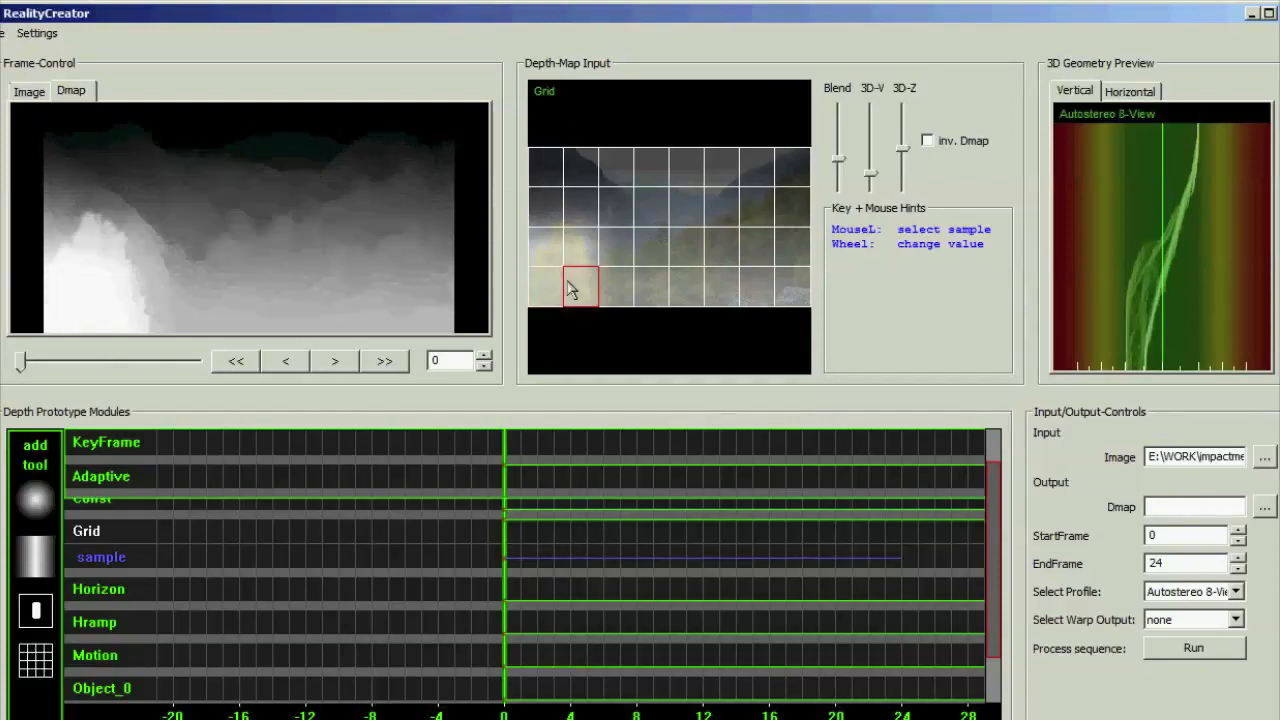
Raise the grid samples in the fourth and fifth columns of the lower two rows to bring the central trees nearer
click(660, 292)
click(678, 294)
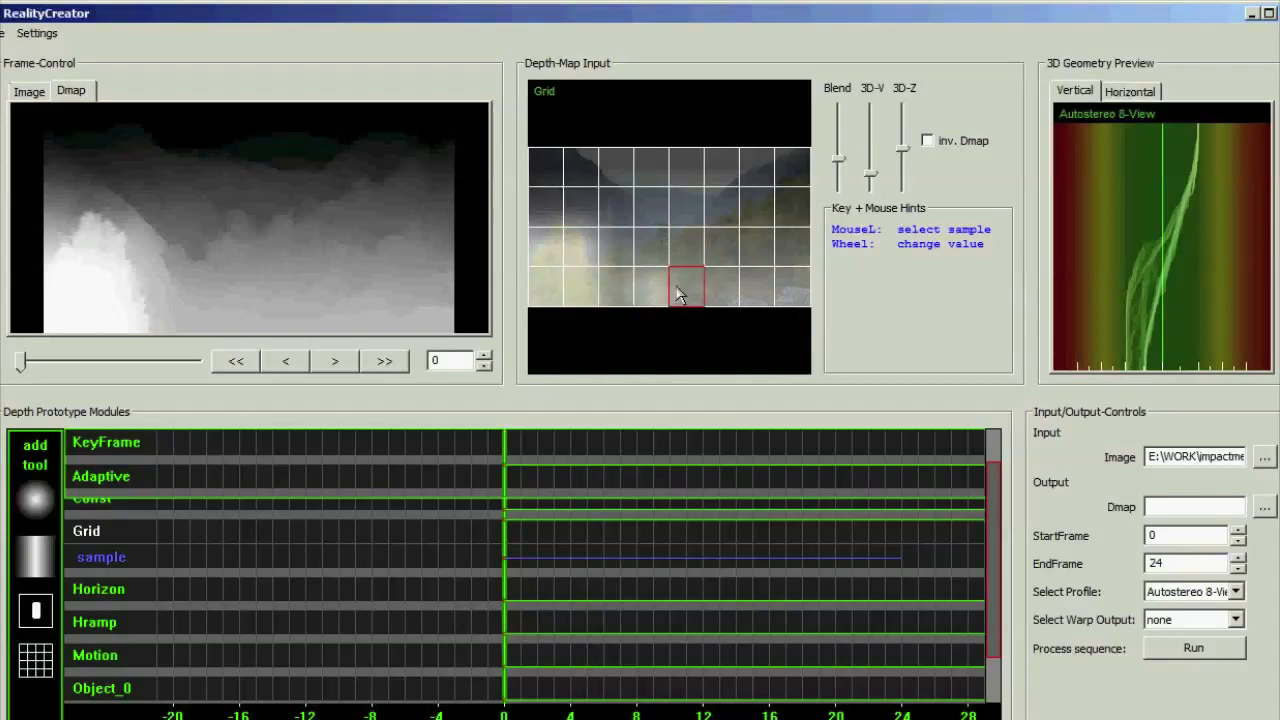
scroll(678, 289, up, 4)
click(656, 260)
scroll(656, 260, up, 3)
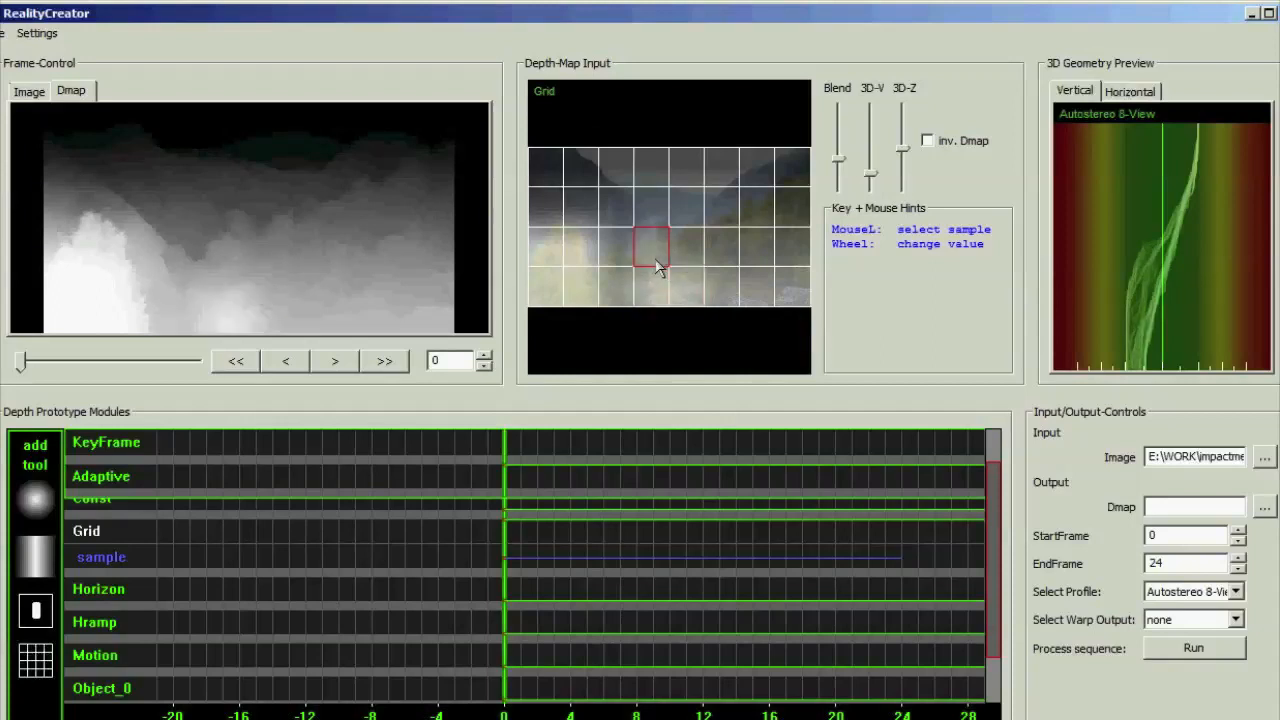
click(678, 258)
scroll(678, 263, up, 3)
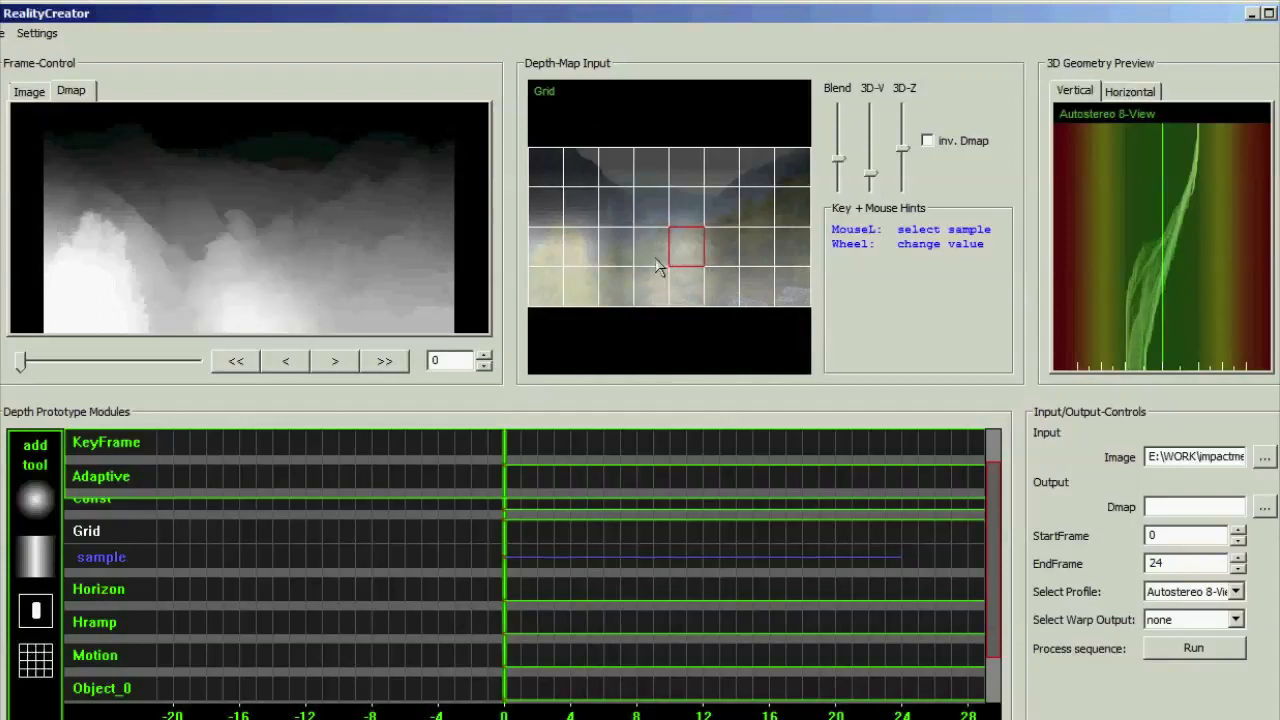
click(656, 266)
scroll(656, 266, up, 2)
scroll(656, 266, up, 2)
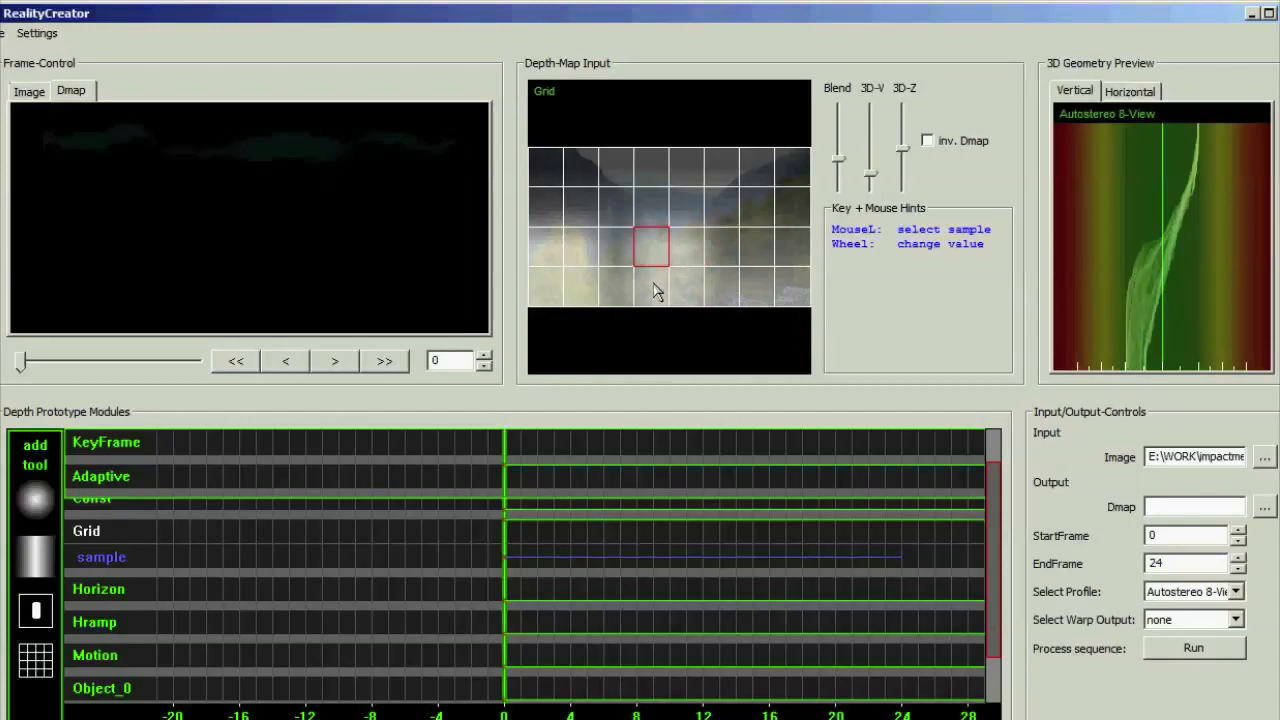
Raise the right mountain slope's grid samples: the eighth in the first row, and the seventh and eighth in the second row
click(800, 172)
scroll(800, 175, up, 2)
click(778, 206)
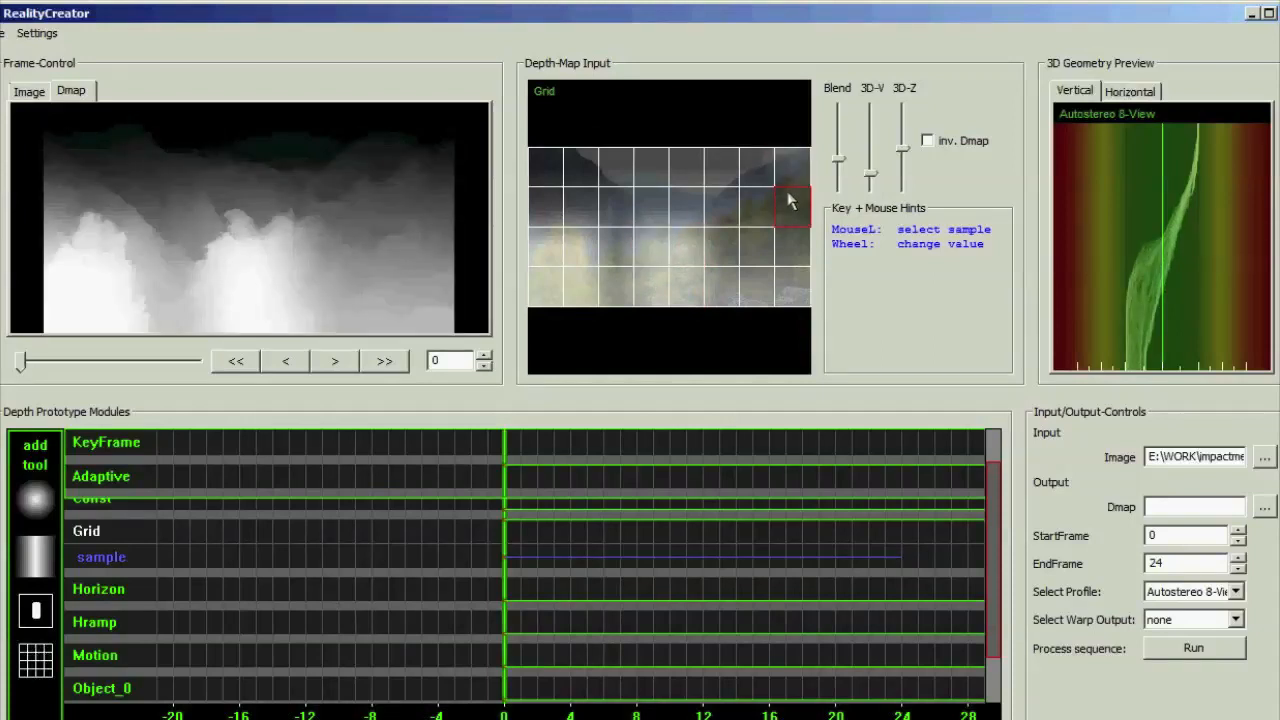
scroll(777, 210, up, 2)
click(762, 210)
scroll(762, 212, up, 2)
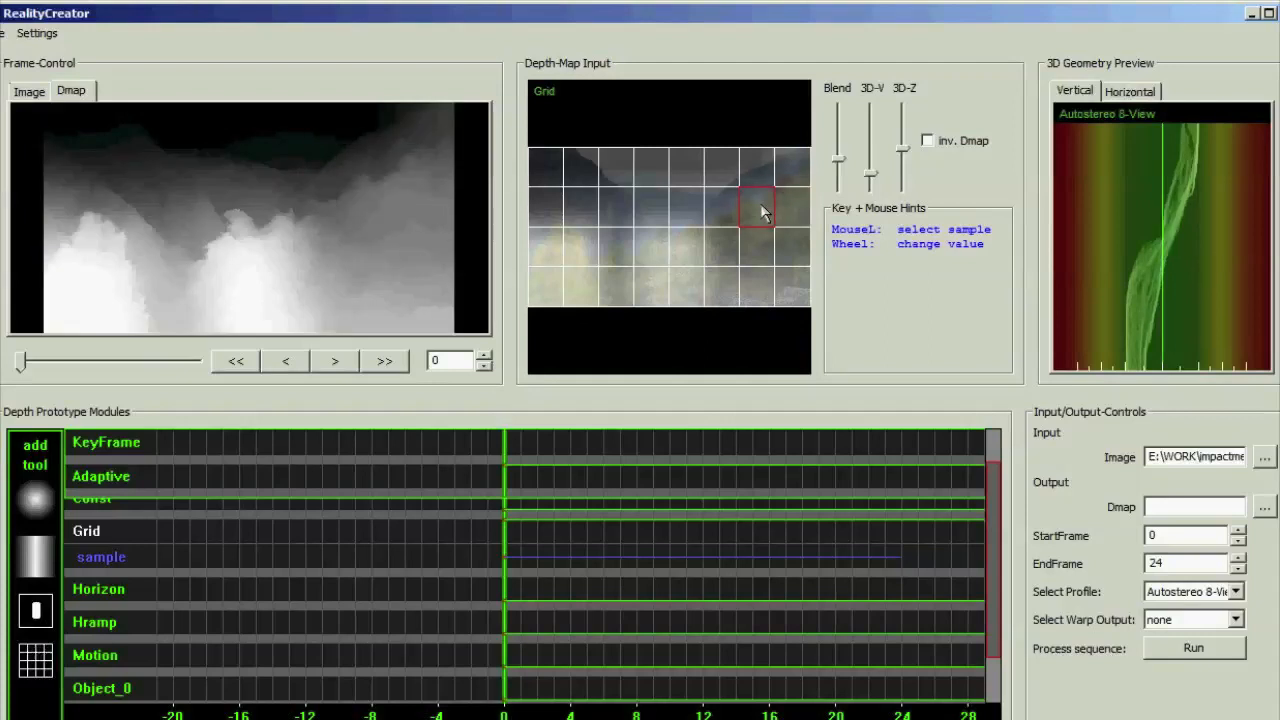
Raise the left mountain's grid samples: the first two in the top row and the first three in the second row
click(548, 169)
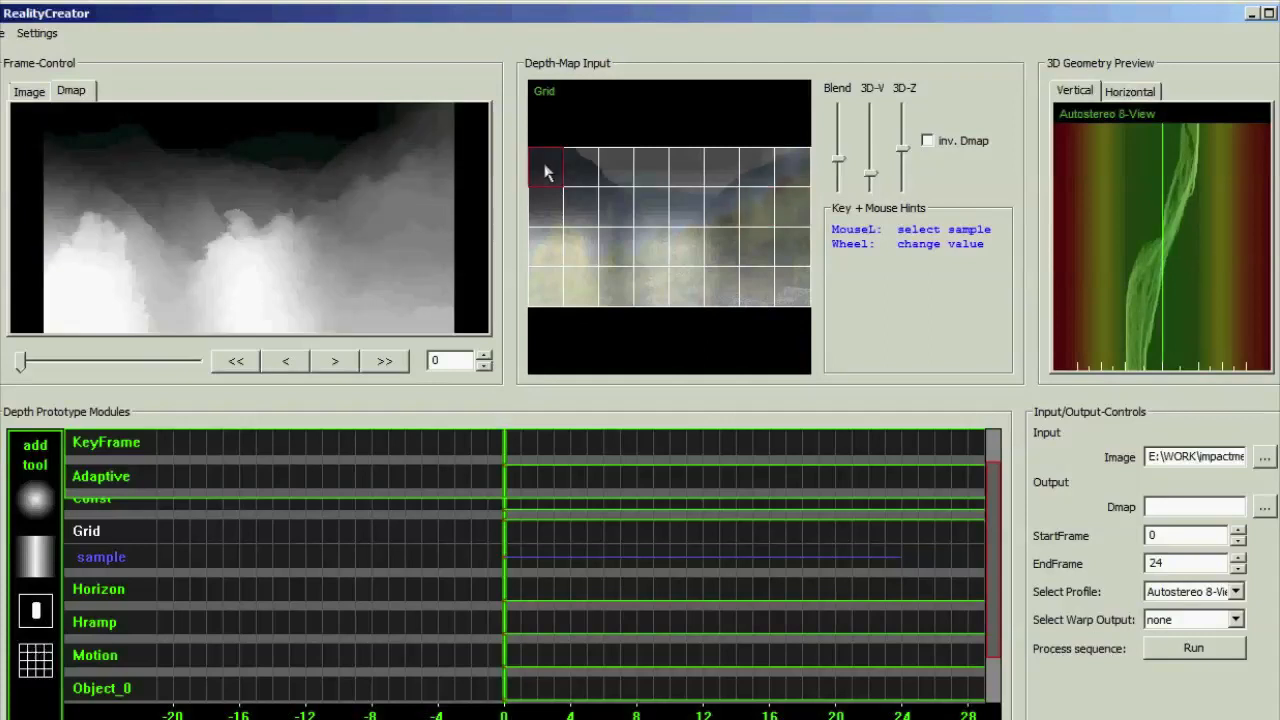
scroll(547, 172, up, 2)
click(591, 168)
scroll(591, 171, up, 2)
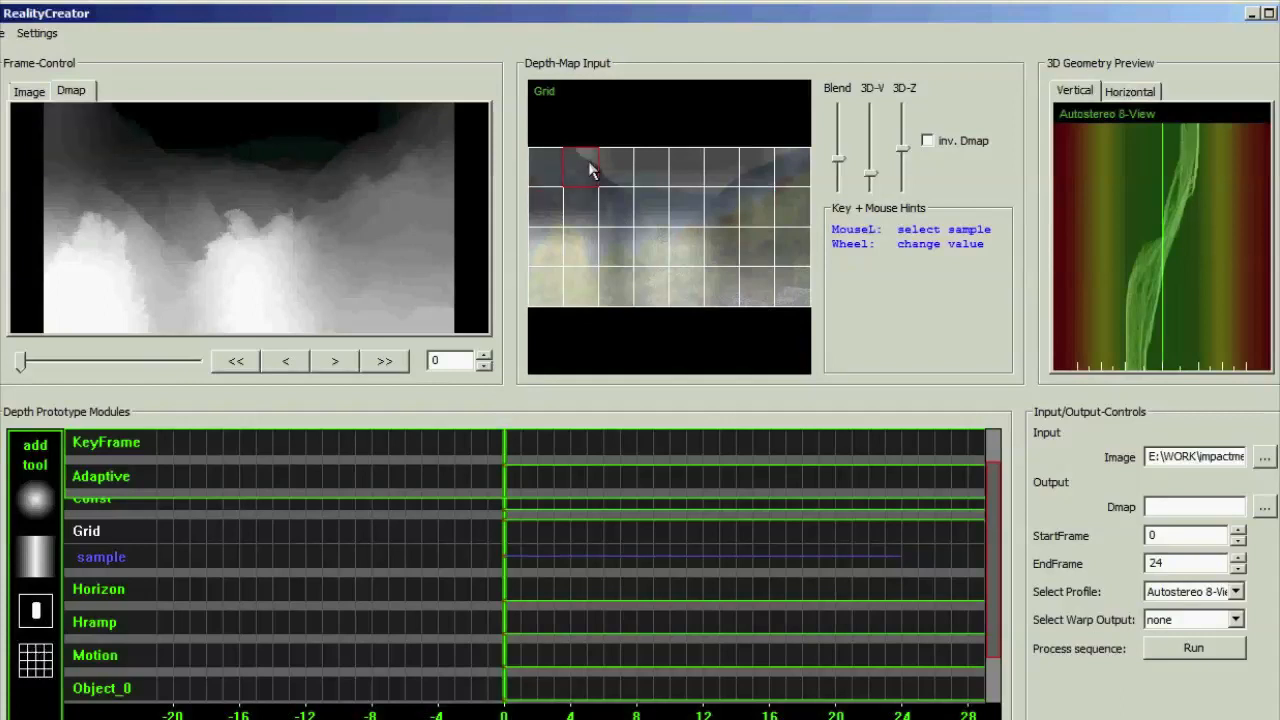
click(557, 200)
scroll(568, 203, up, 2)
click(584, 215)
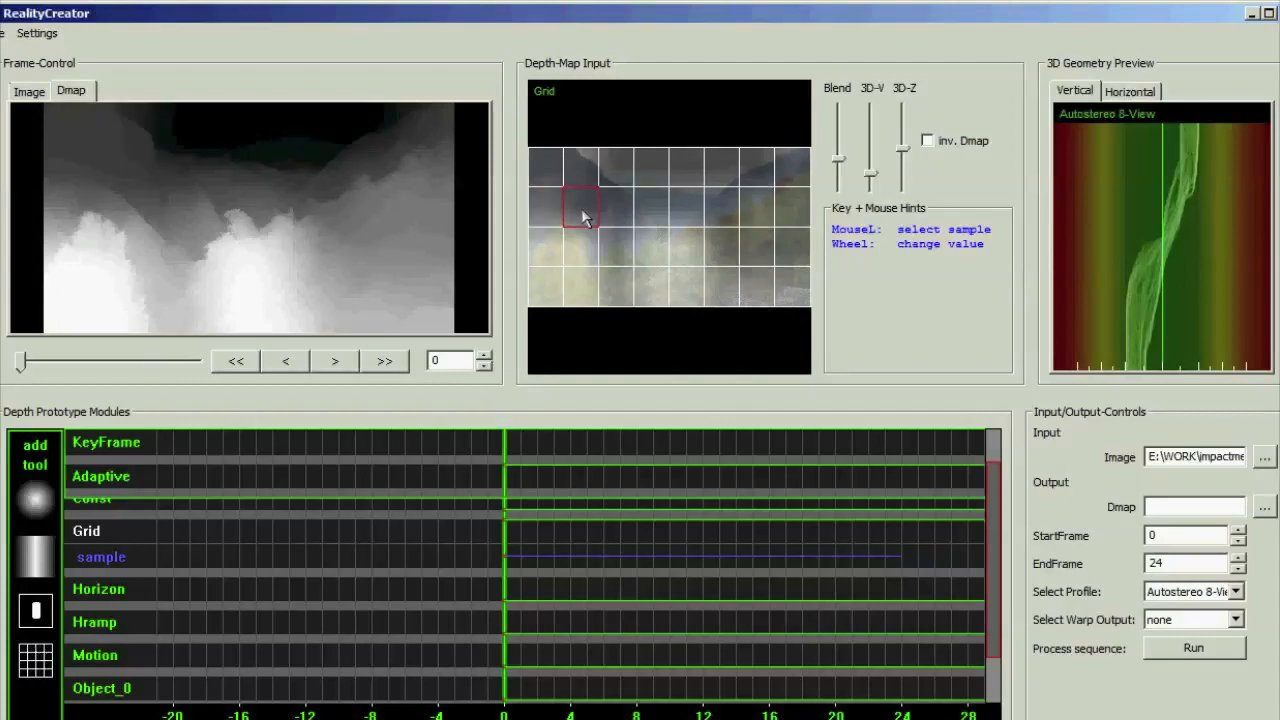
scroll(584, 216, up, 2)
click(608, 210)
scroll(608, 211, up, 2)
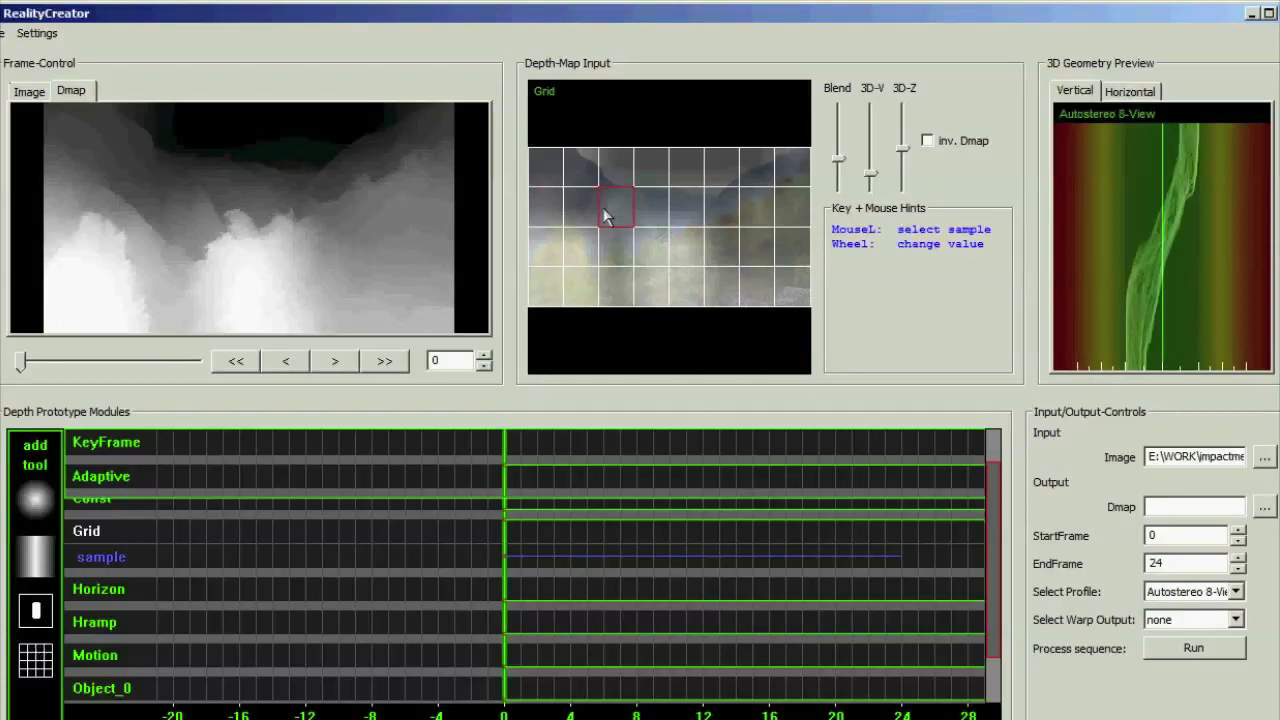
click(578, 217)
scroll(580, 215, up, 2)
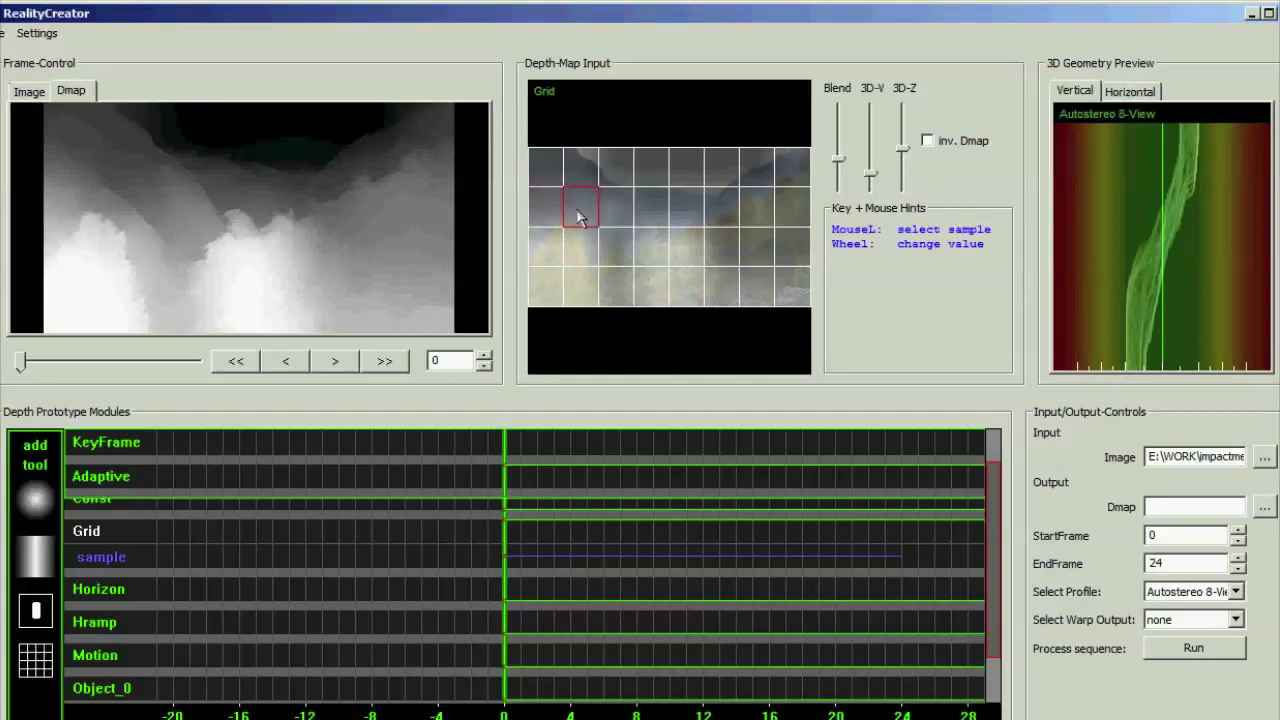
scroll(578, 217, up, 2)
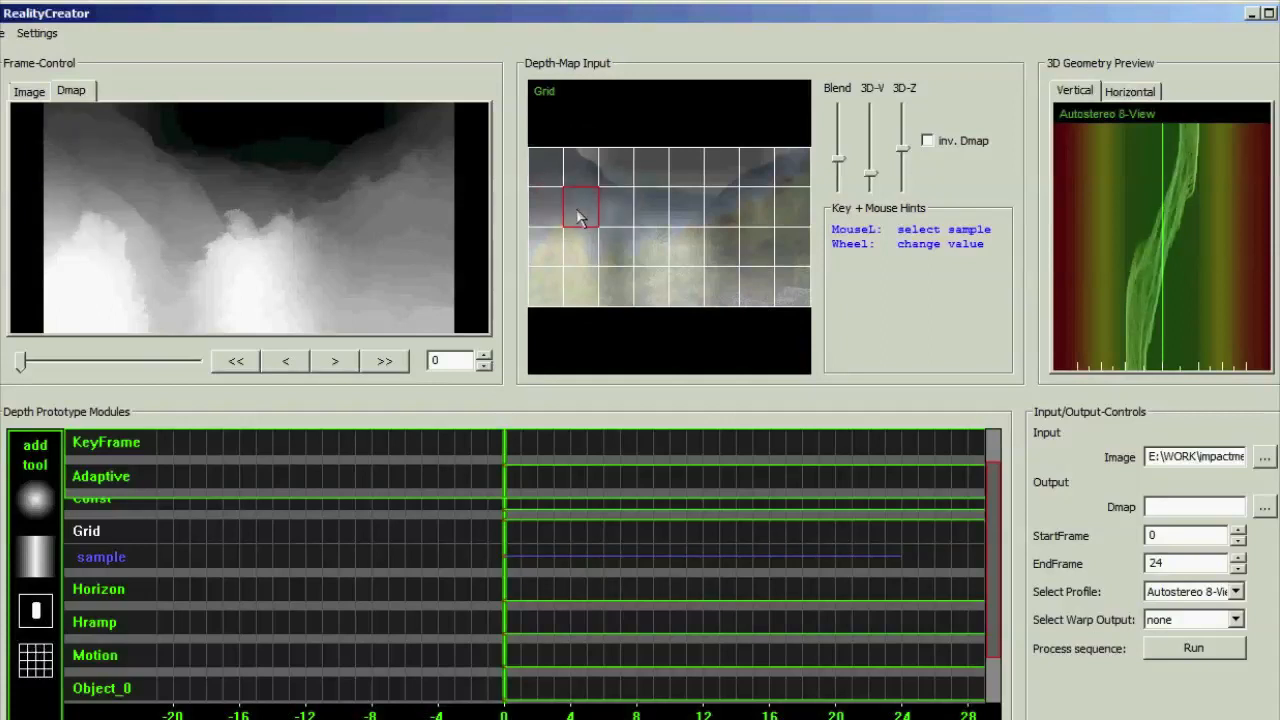
Raise the grid samples in the top row's seventh column and the bottom row's sixth to eighth columns
click(756, 176)
scroll(756, 176, up, 2)
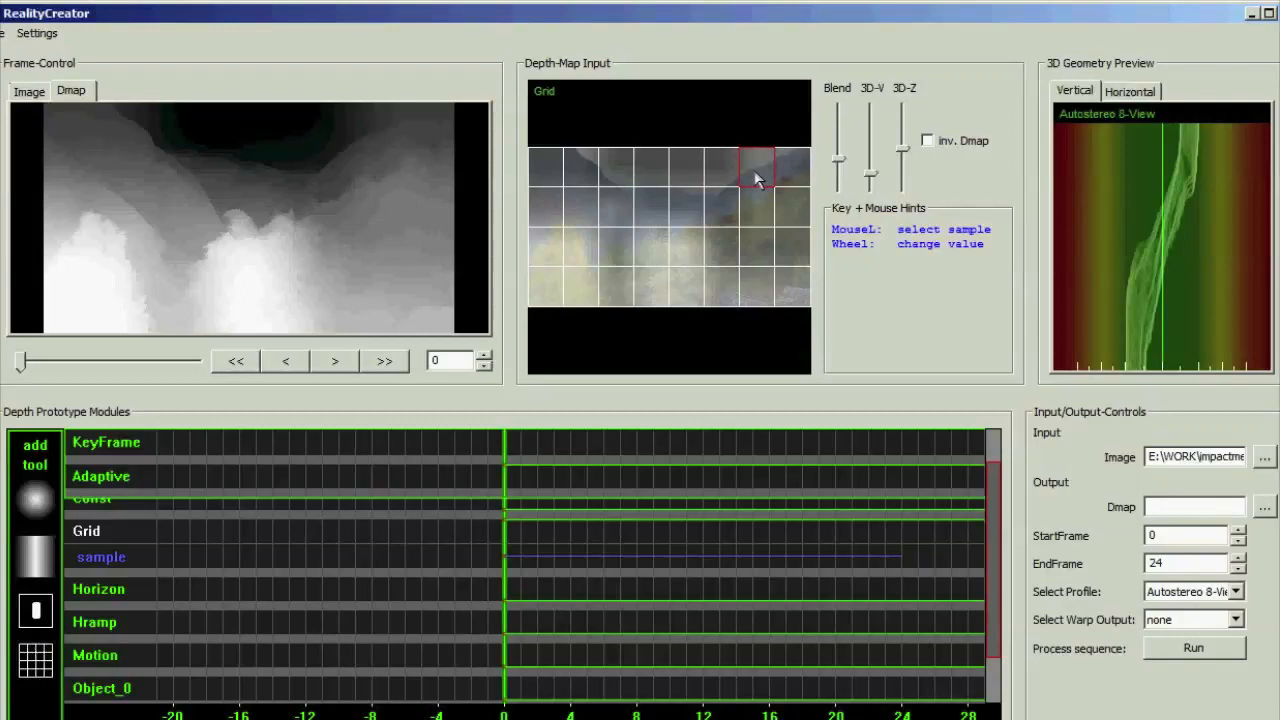
click(795, 284)
click(758, 290)
scroll(760, 294, up, 2)
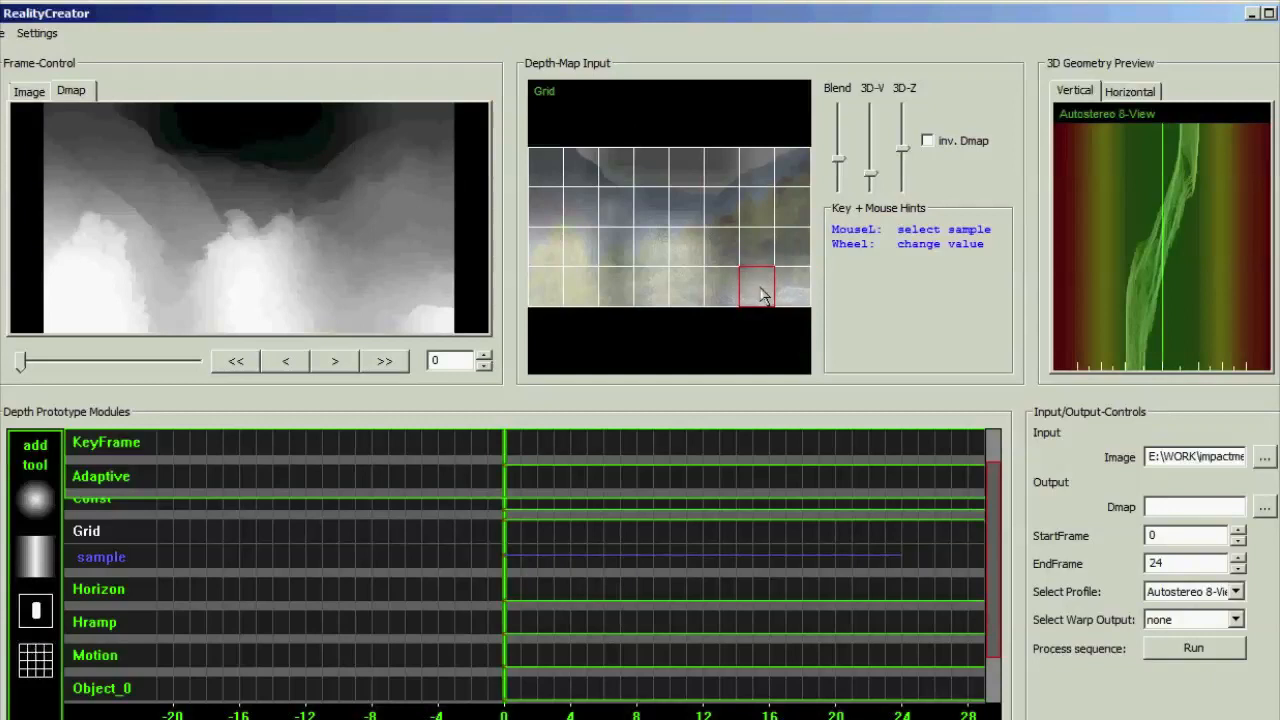
scroll(760, 294, up, 1)
click(729, 300)
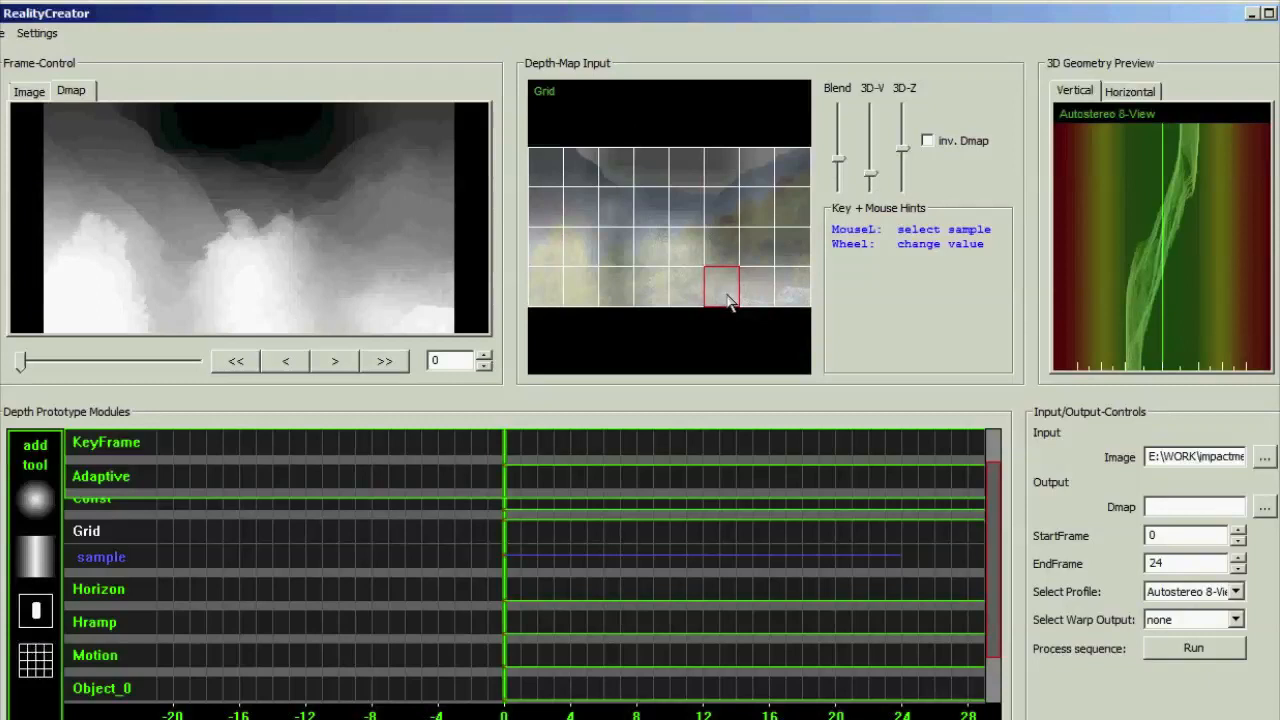
scroll(729, 301, up, 1)
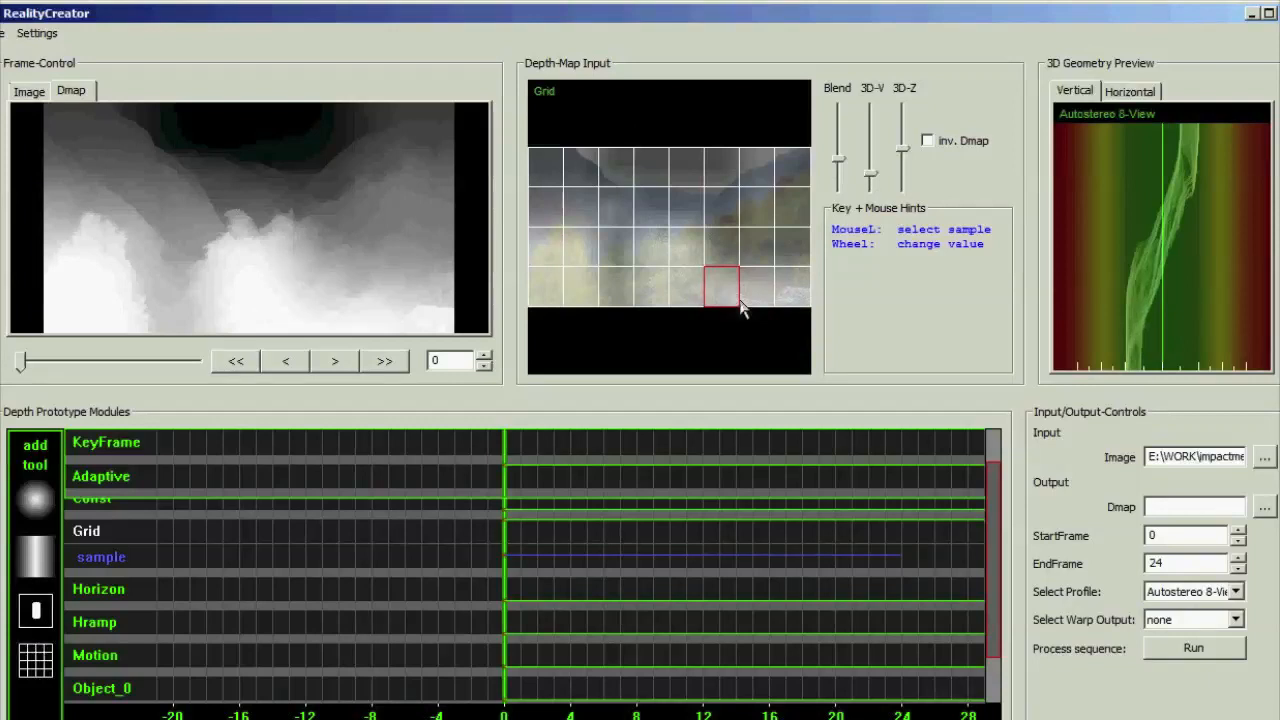
Raise the Peak module to maximum and increase its peak strength to add fine depth detail
drag(1005, 512, 1005, 558)
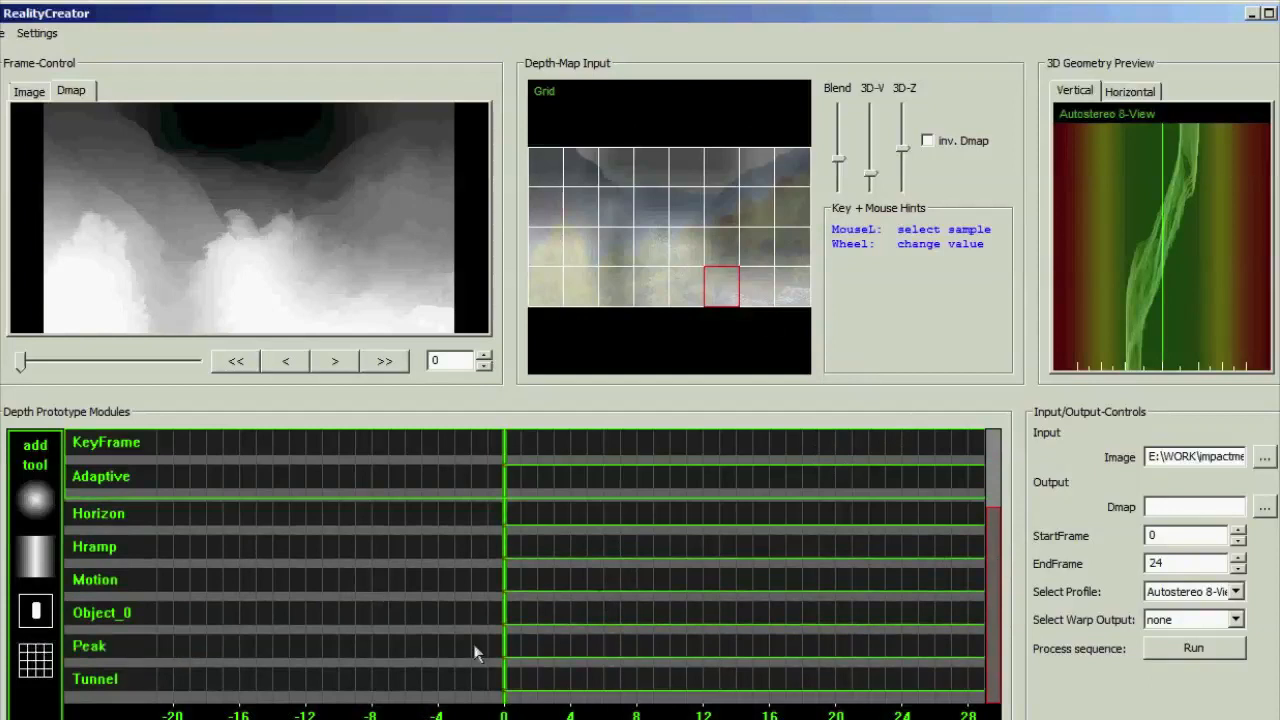
click(96, 652)
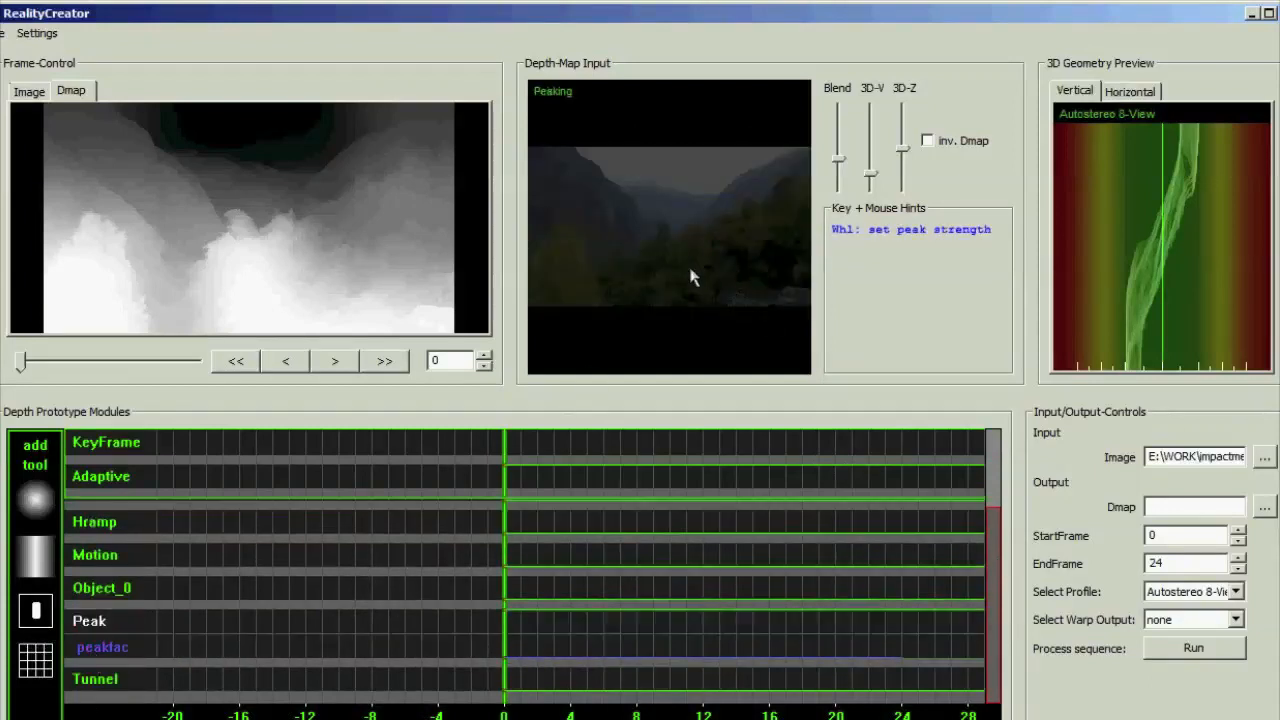
scroll(692, 278, up, 3)
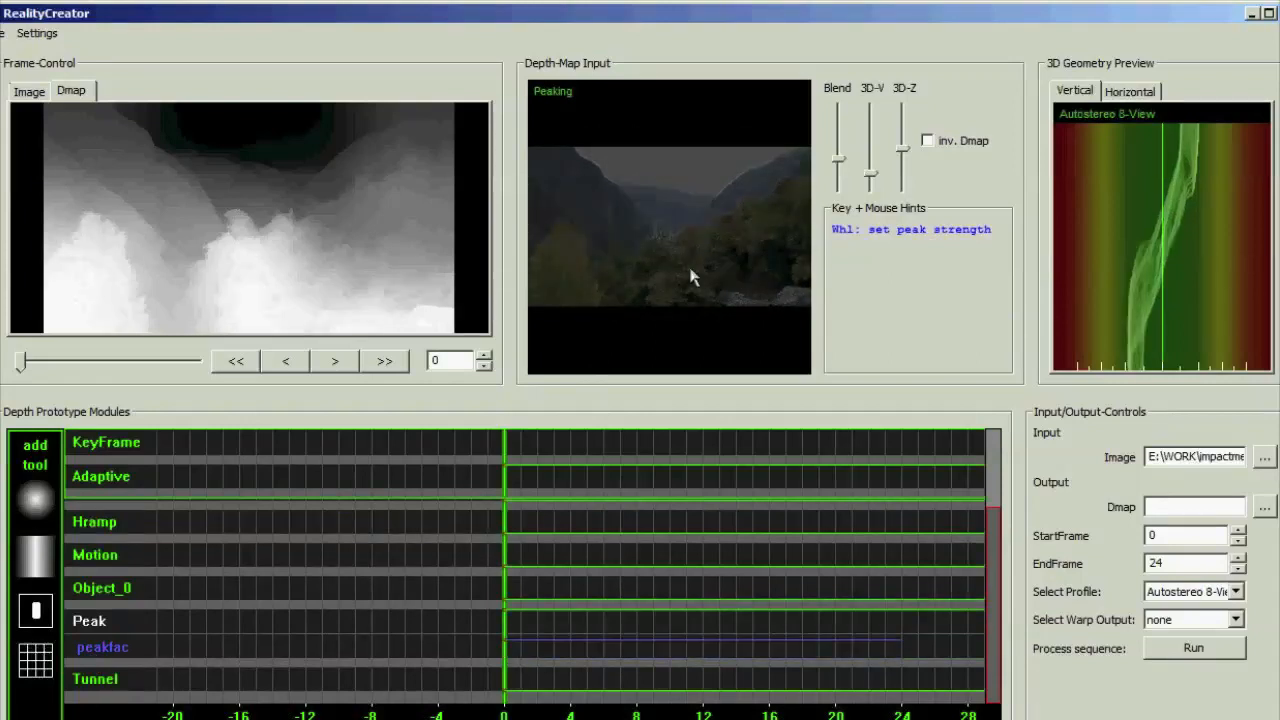
scroll(692, 278, up, 1)
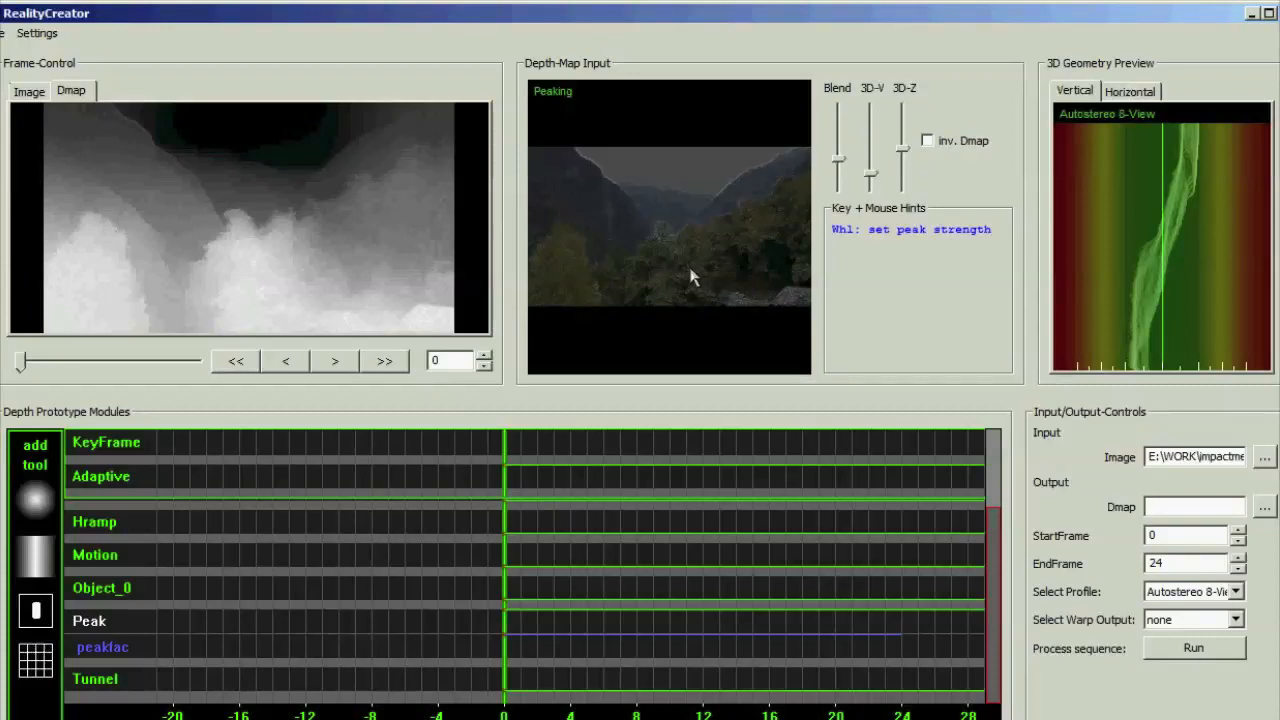
Collapse the Peak module, examine the peaking detail with the Grid module at zero, and restore Grid to maximum
click(140, 622)
drag(1002, 620, 998, 546)
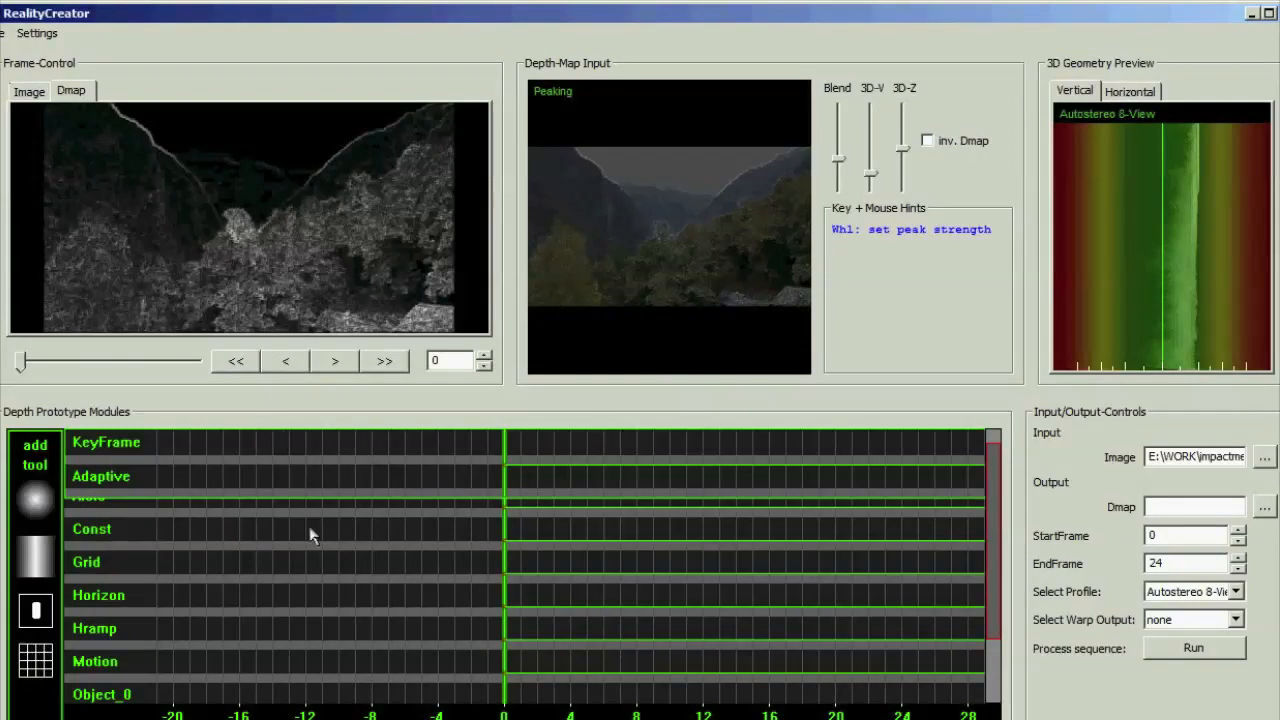
click(505, 557)
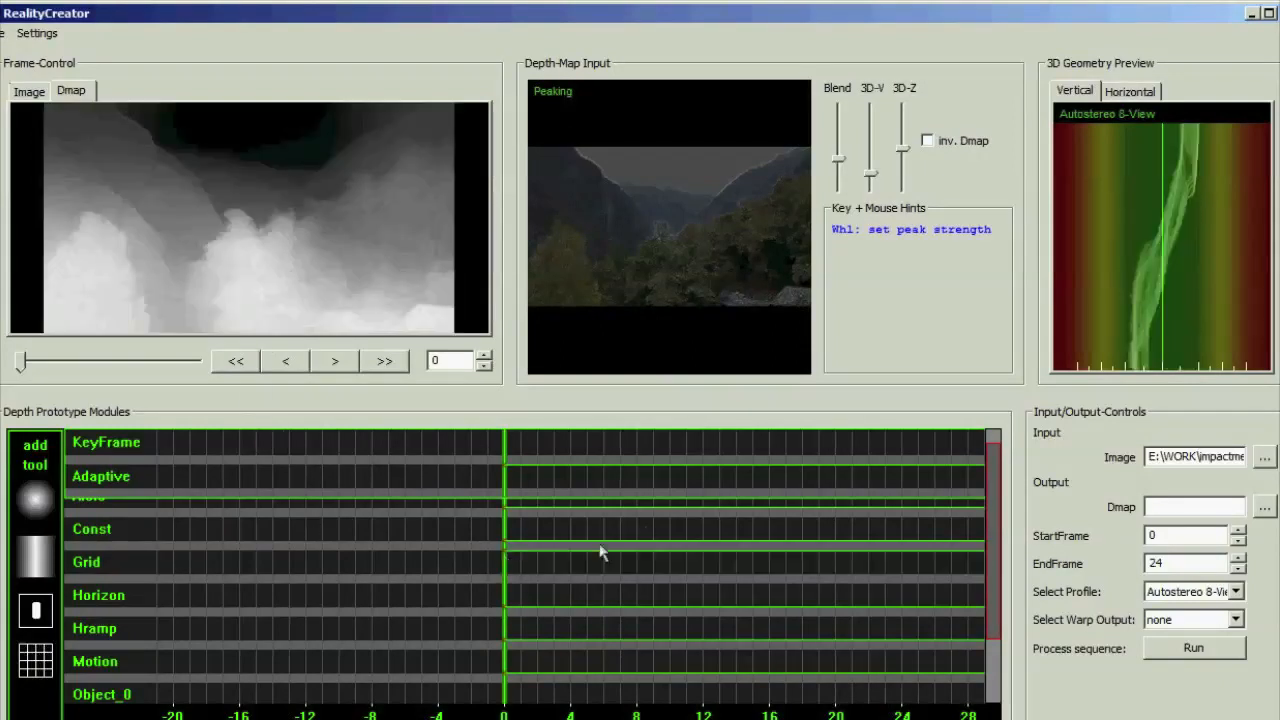
Choose an output file location for the depth map sequence on drive E in the WORK folder
click(1226, 504)
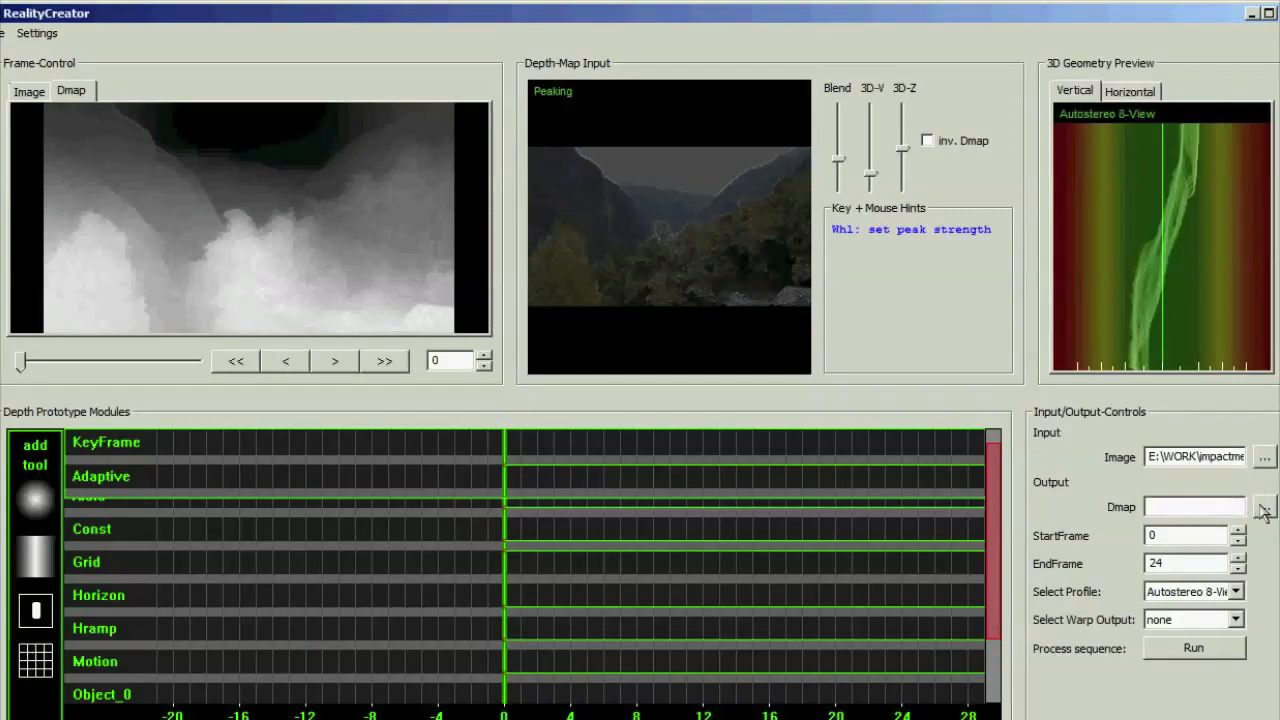
click(1265, 507)
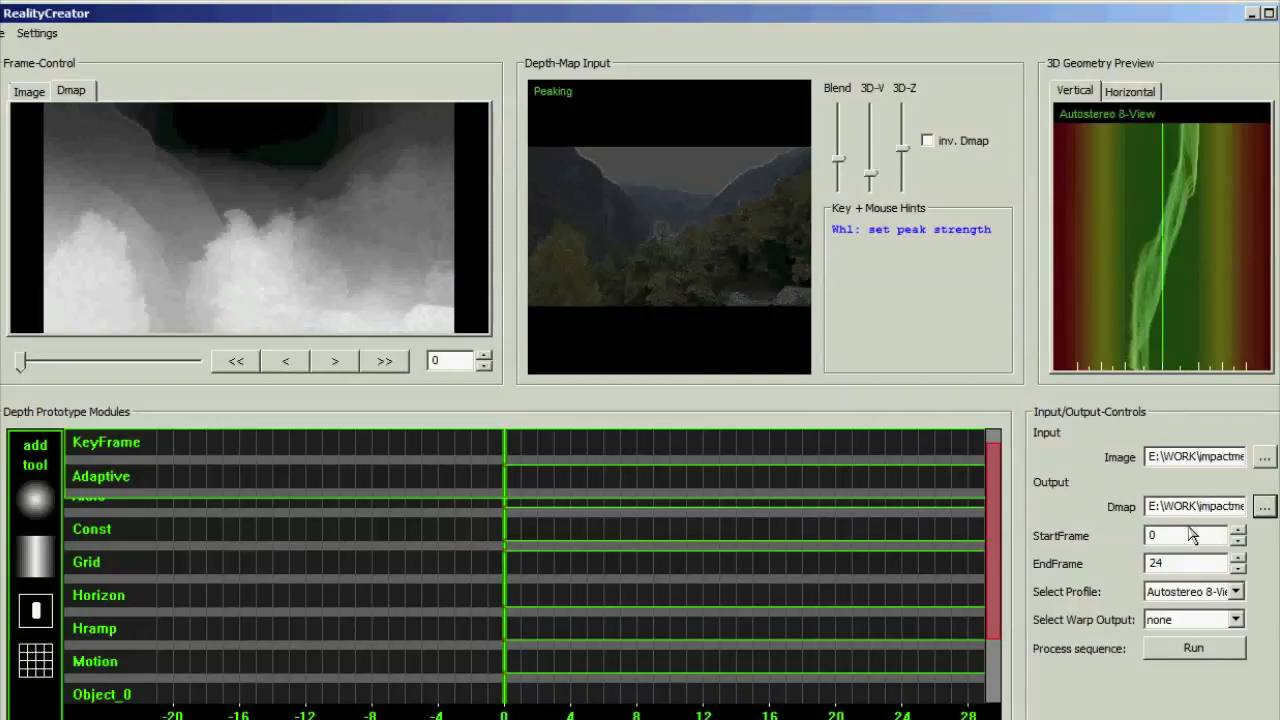
Review the start and end frame settings and open the list of available 3D output profiles
click(1179, 535)
click(1166, 563)
click(1182, 592)
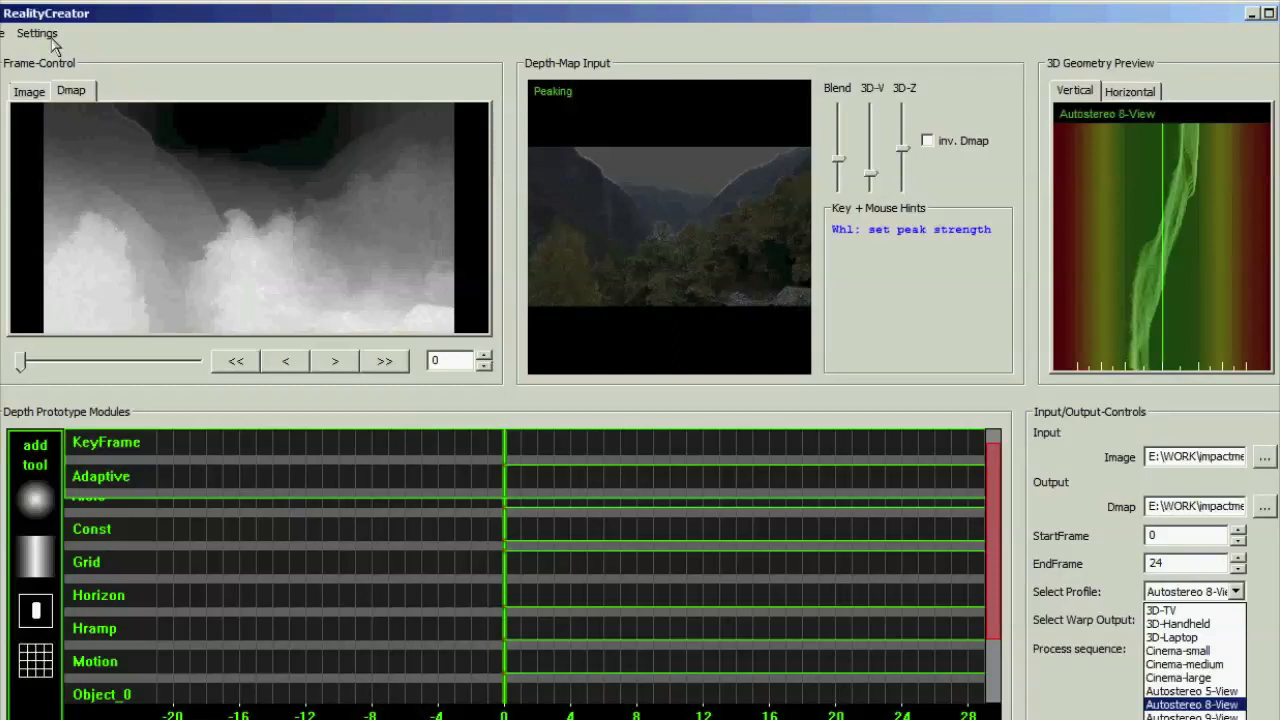
Choose Autostereo 8-View as the 3D output profile for the sequence
click(1192, 594)
click(1192, 594)
click(1215, 705)
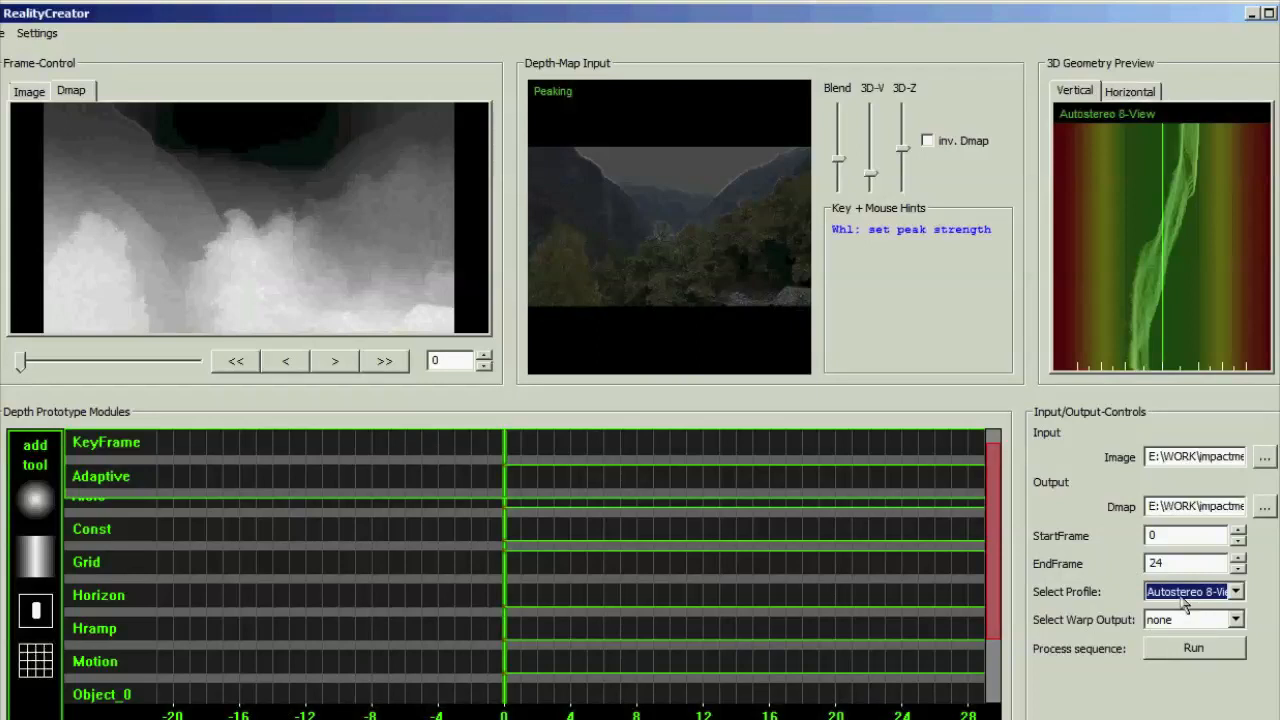
Compare the original valley image with its depth map in the frame preview, ending on the depth map
click(29, 93)
click(70, 92)
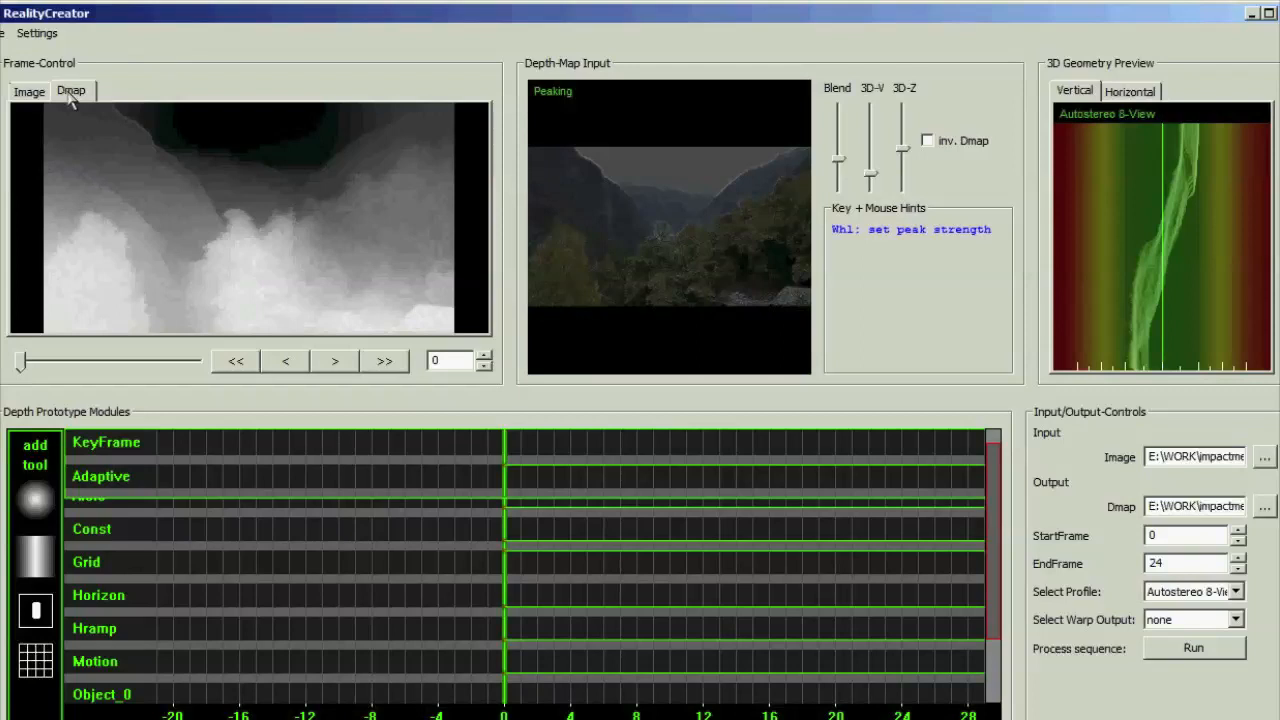
click(41, 100)
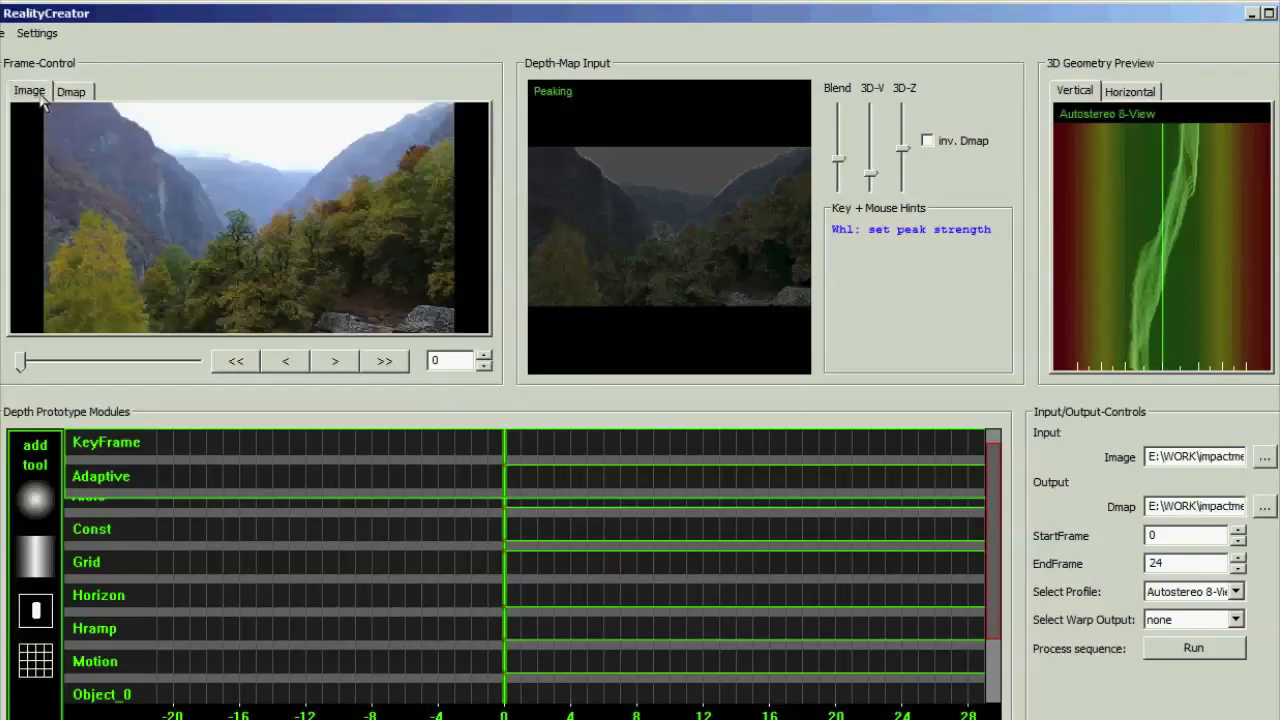
click(67, 94)
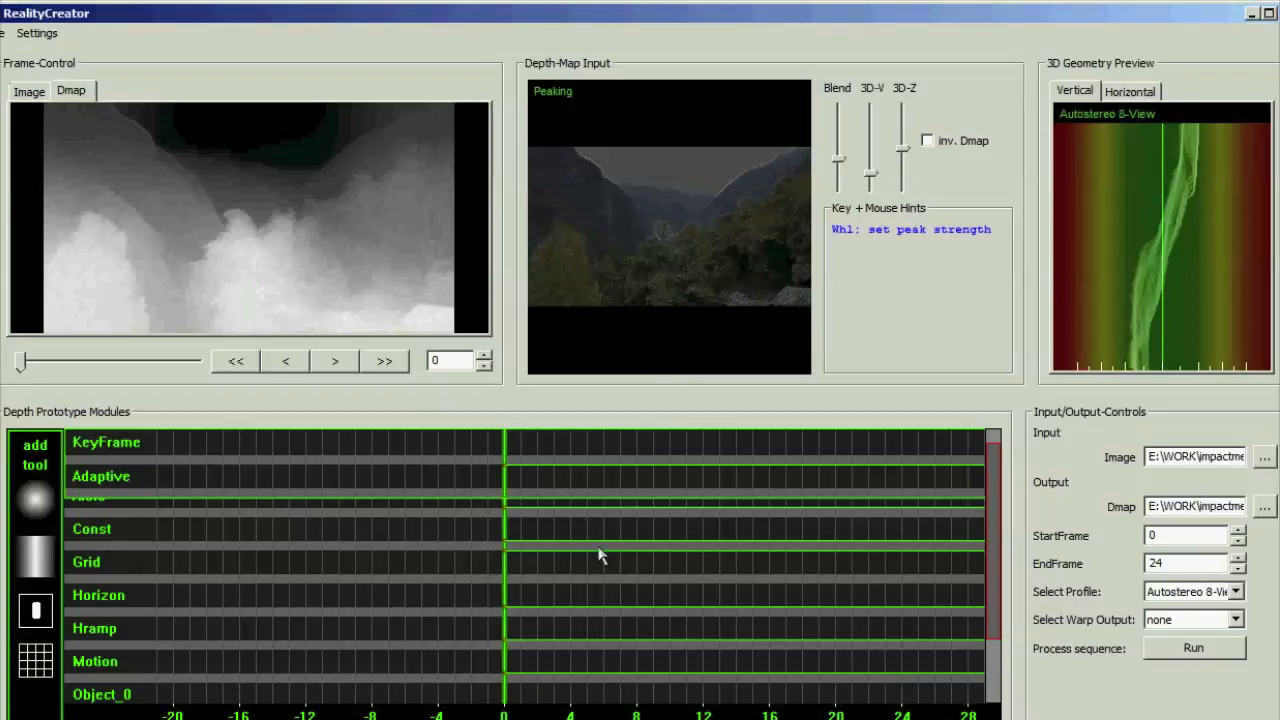
Set the warp output to 8-view and start processing the image sequence
click(1165, 622)
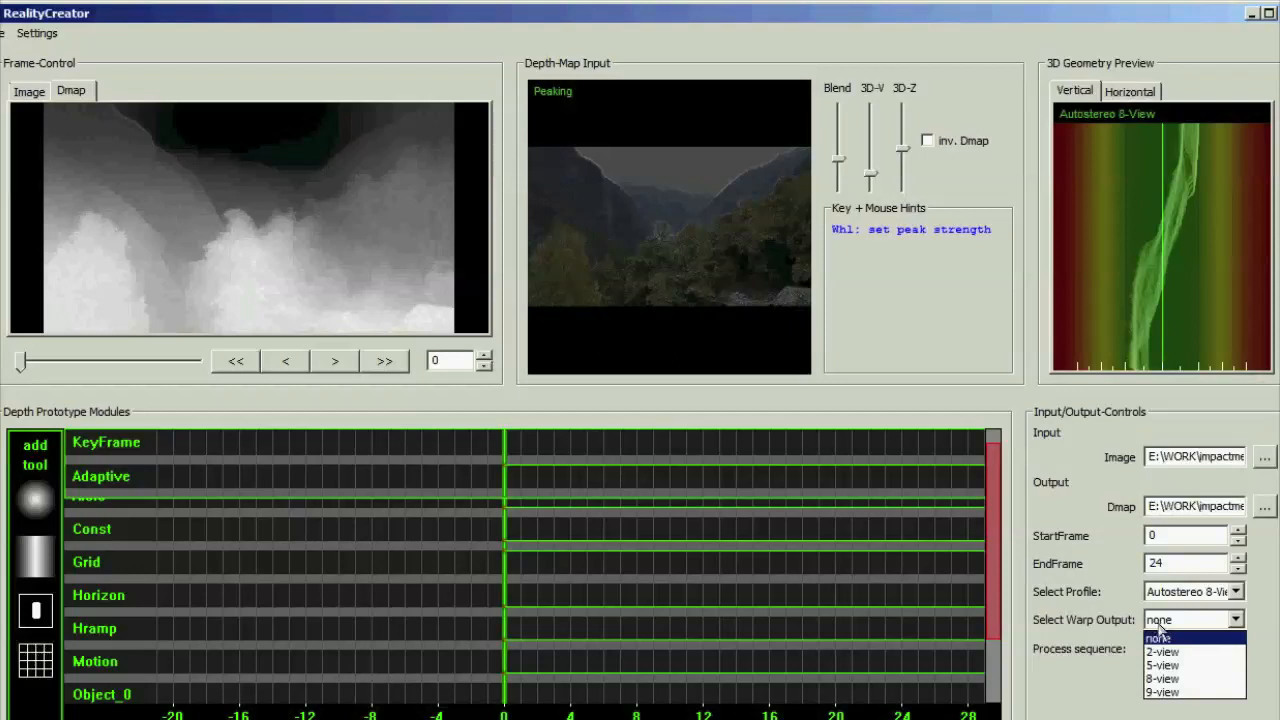
click(1186, 679)
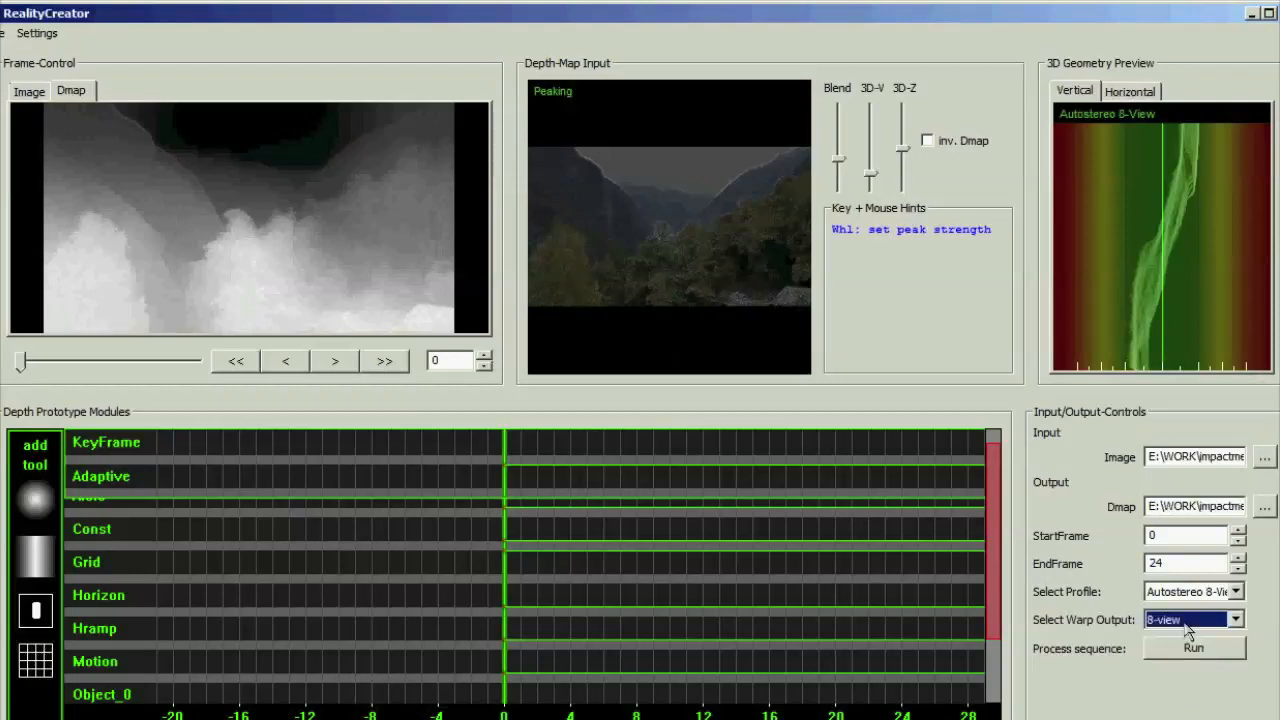
click(1198, 651)
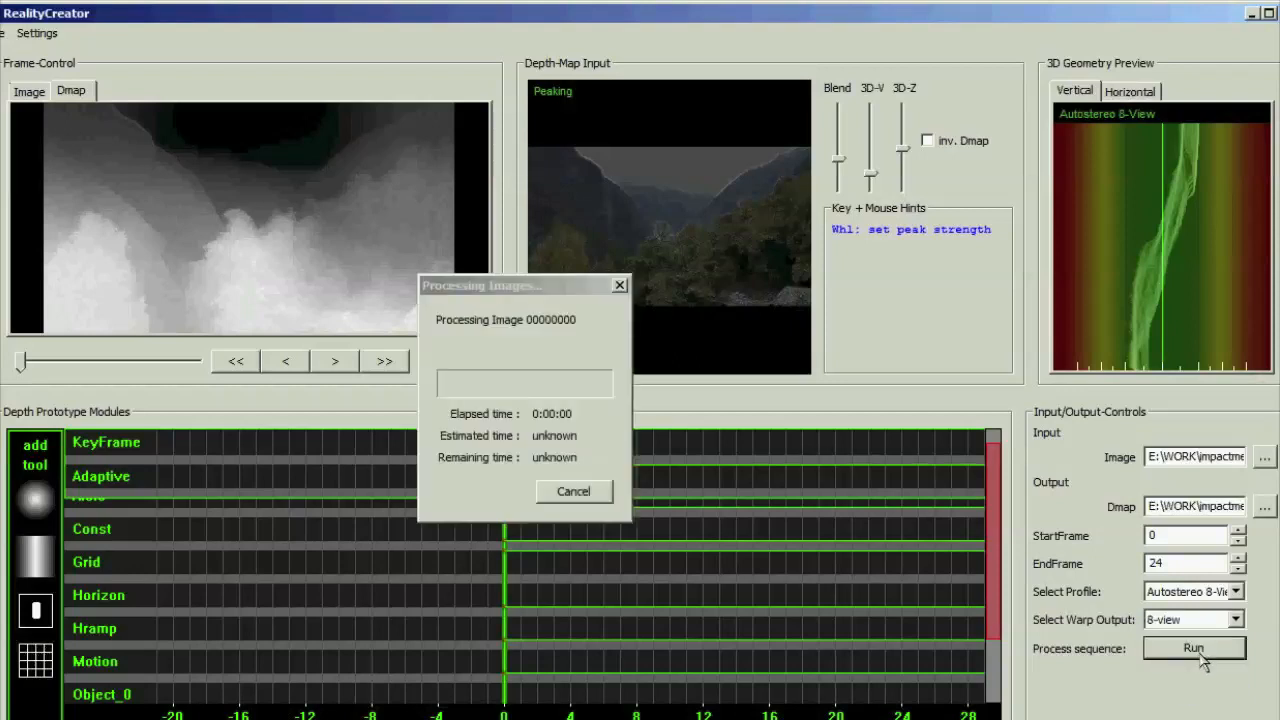